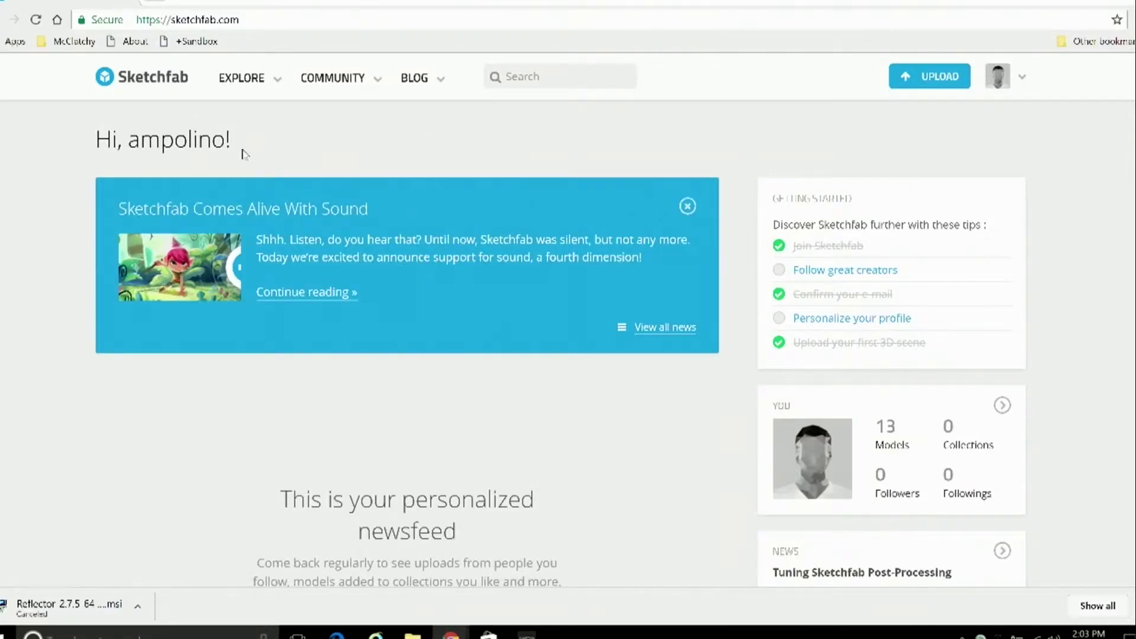
# Step: Open the Architecture models category from the Explore menu
pyautogui.moveTo(254, 79)
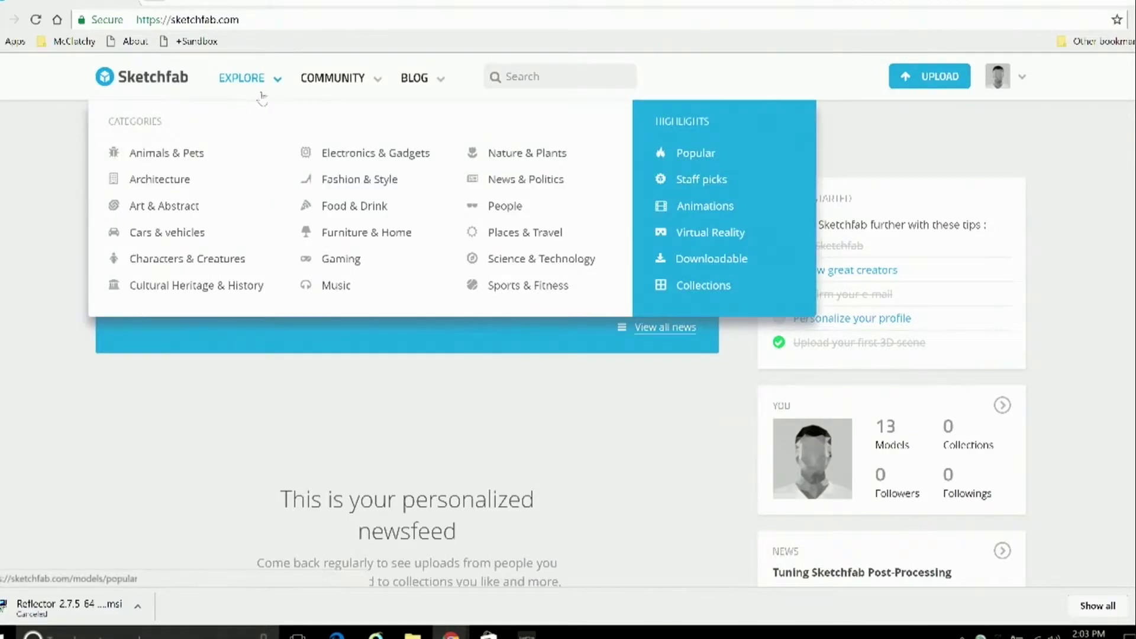
pyautogui.click(159, 182)
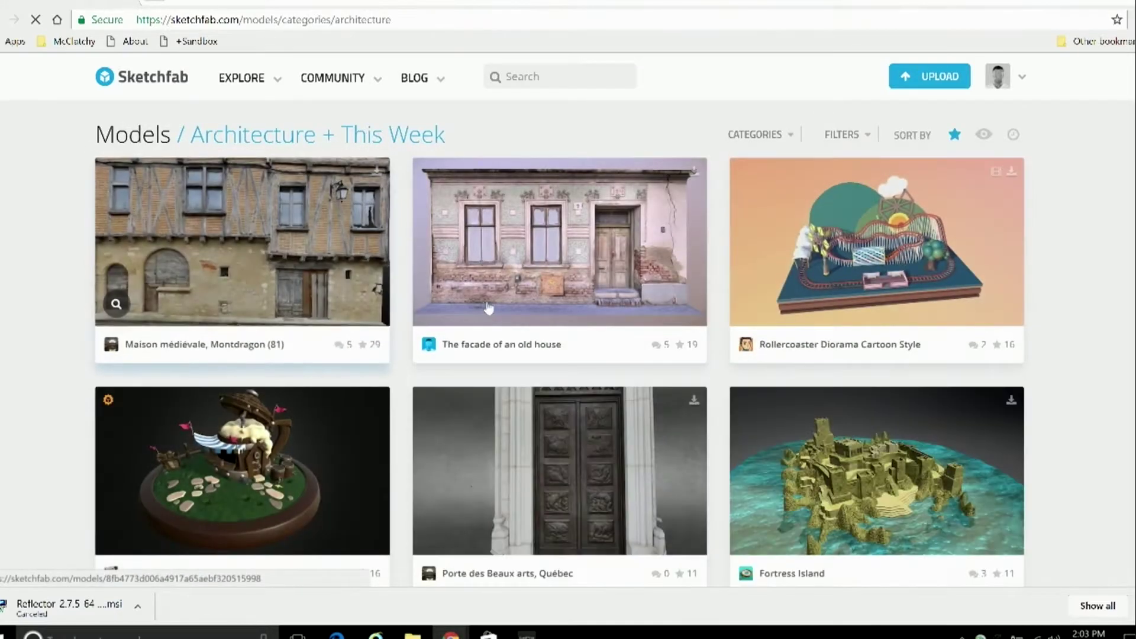
# Step: Open the rollercoaster diorama model, then browse the Food & Drink category
pyautogui.click(855, 255)
pyautogui.moveTo(241, 77)
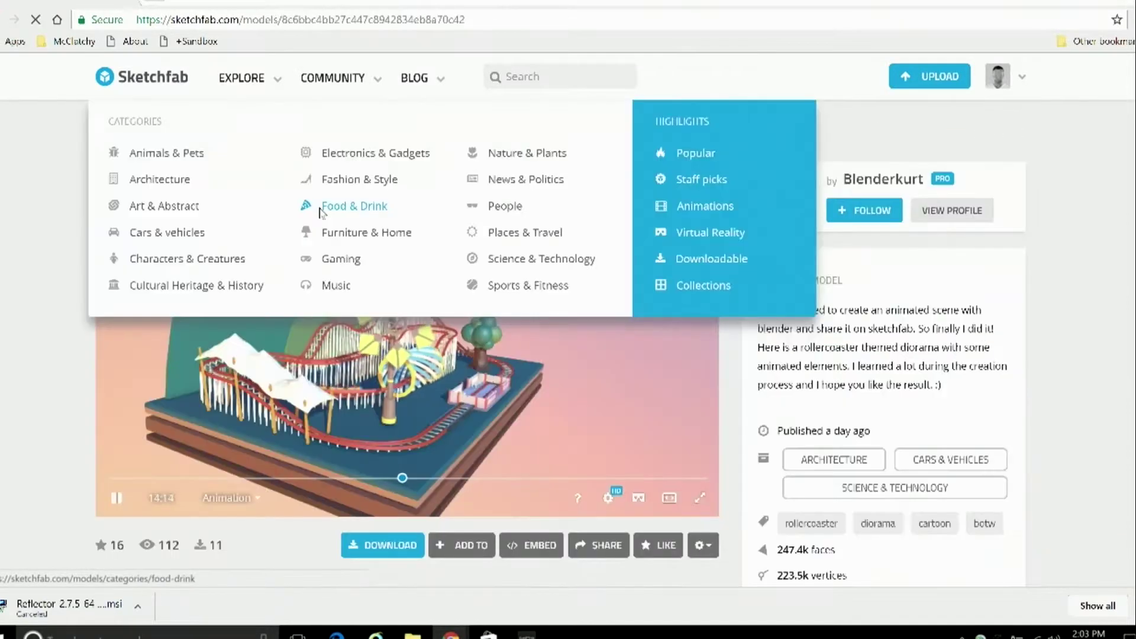
pyautogui.click(320, 210)
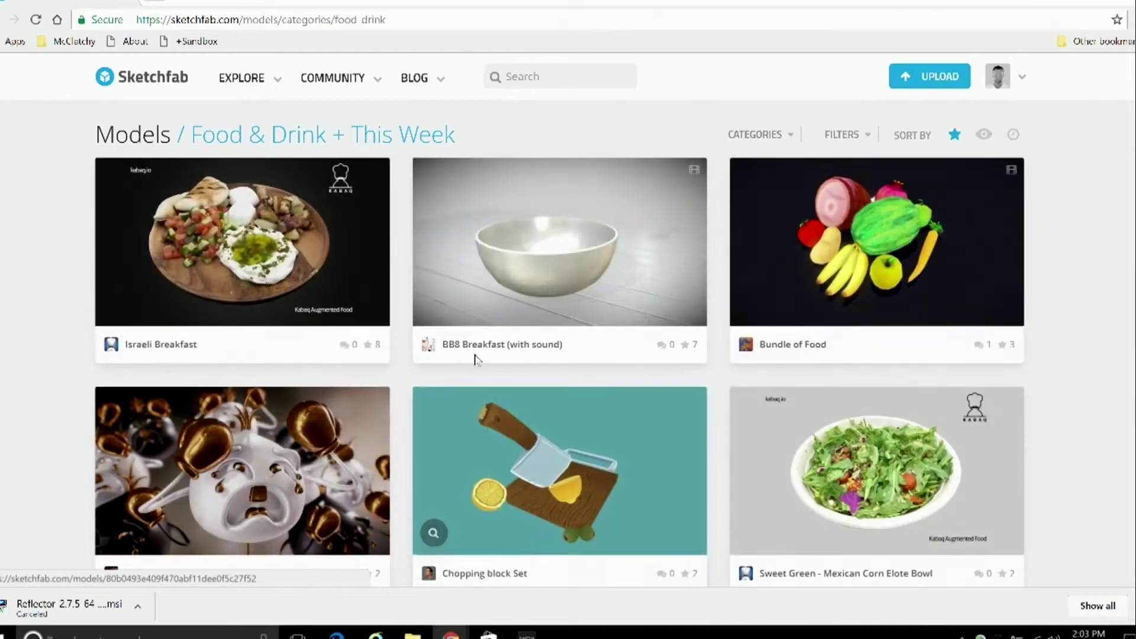
# Step: View the Israeli Breakfast model from the side, scroll its page, and return home
pyautogui.click(268, 239)
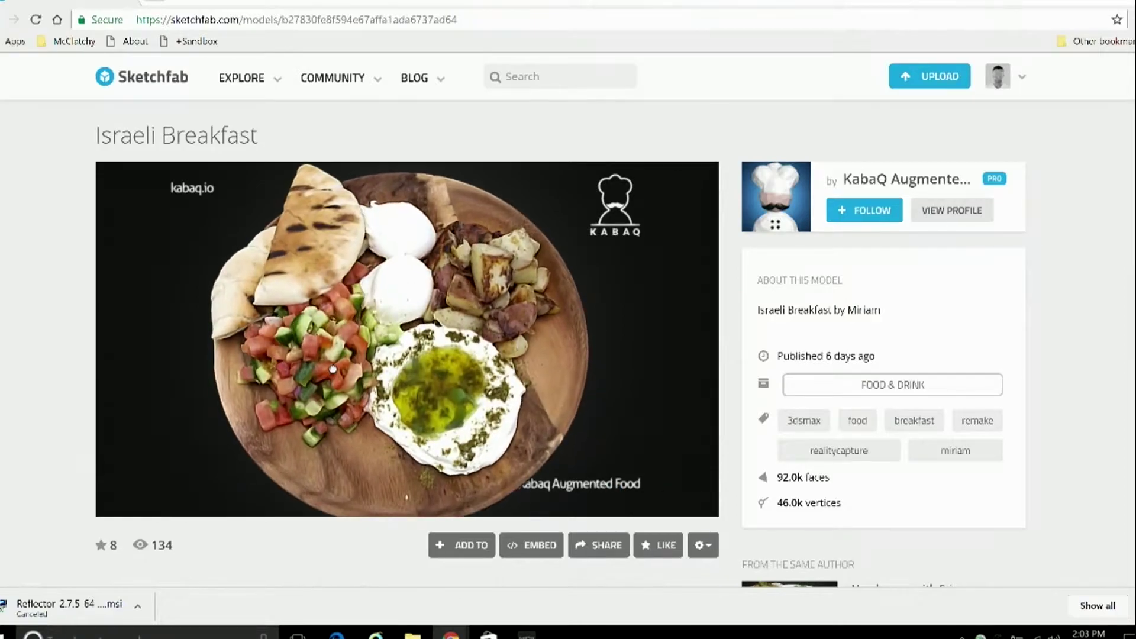
pyautogui.moveTo(333, 369); pyautogui.dragTo(511, 307)
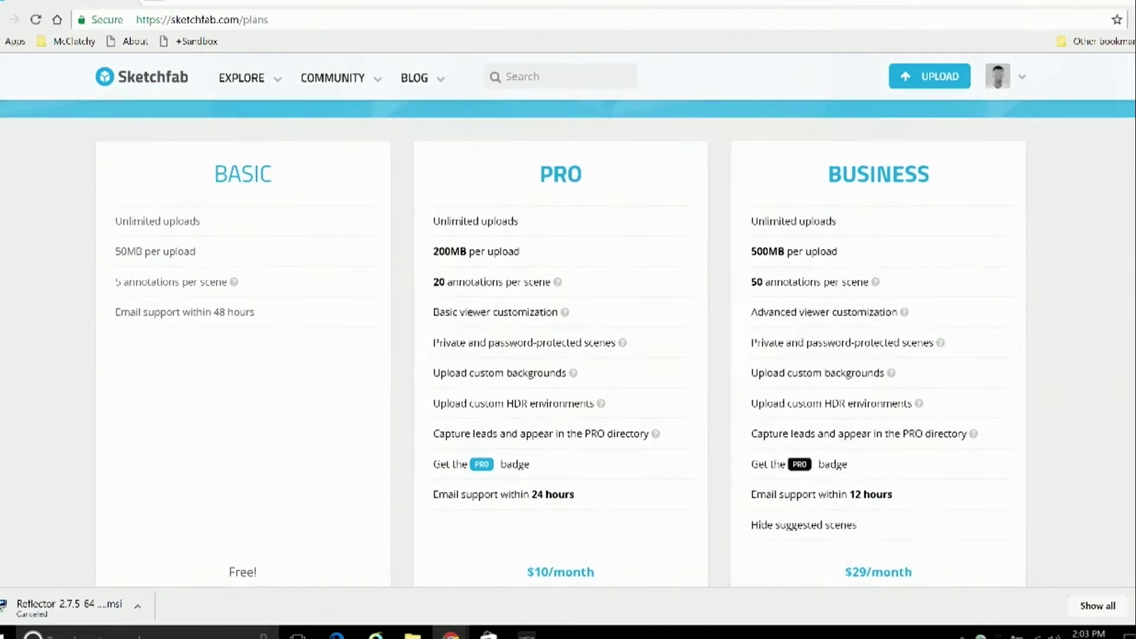
pyautogui.scroll(-1, 568, 343)
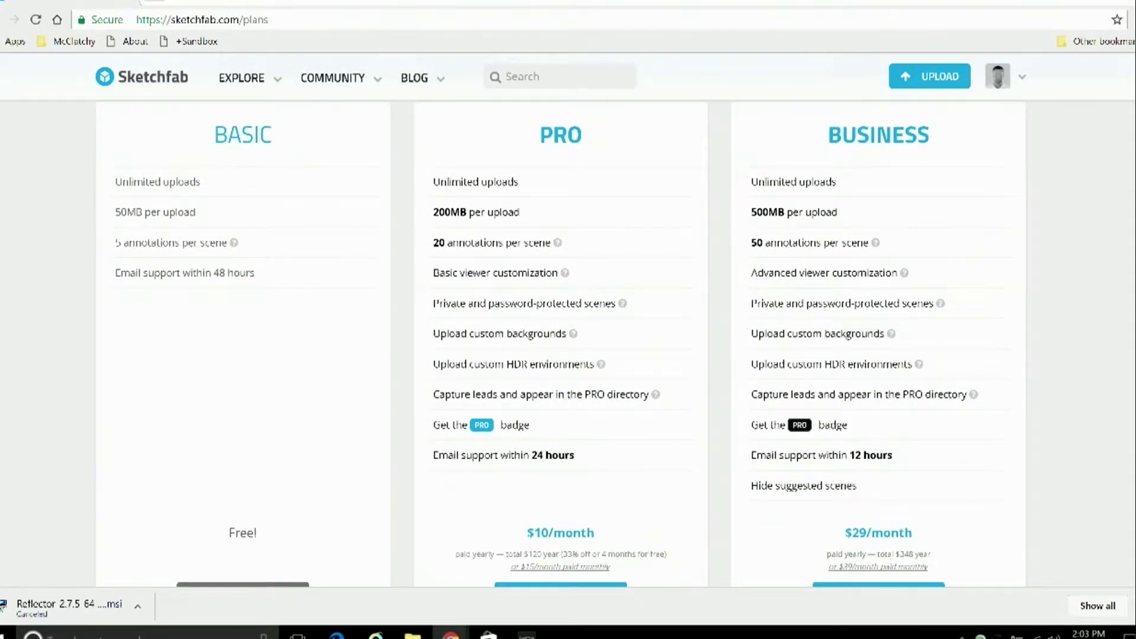
pyautogui.scroll(-1, 1119, 119)
pyautogui.scroll(4, 1120, 119)
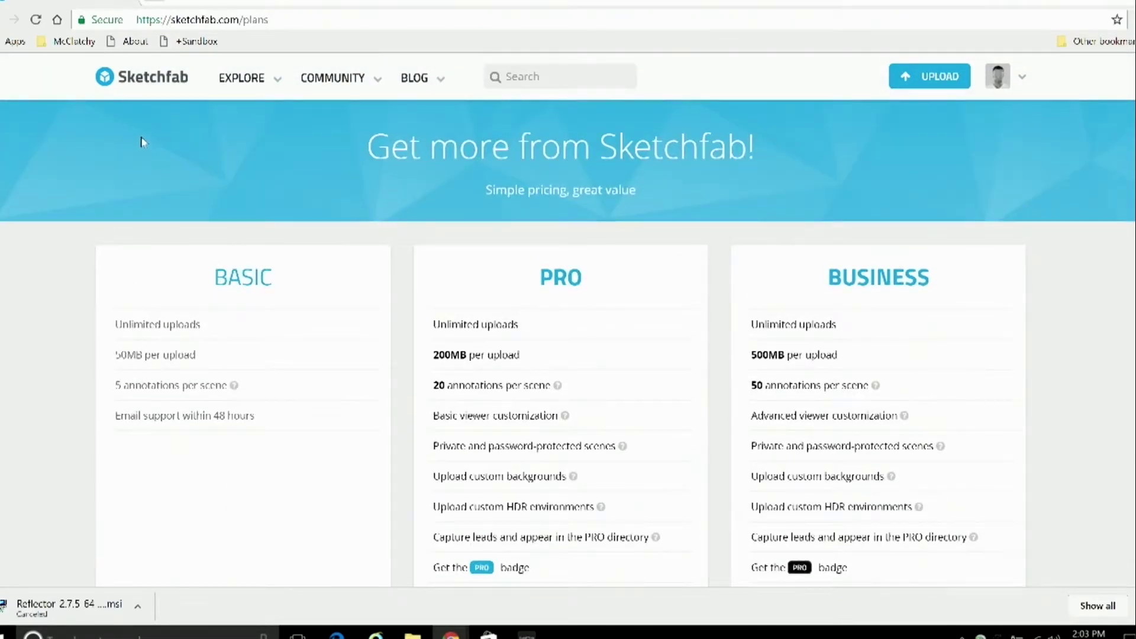
pyautogui.click(143, 83)
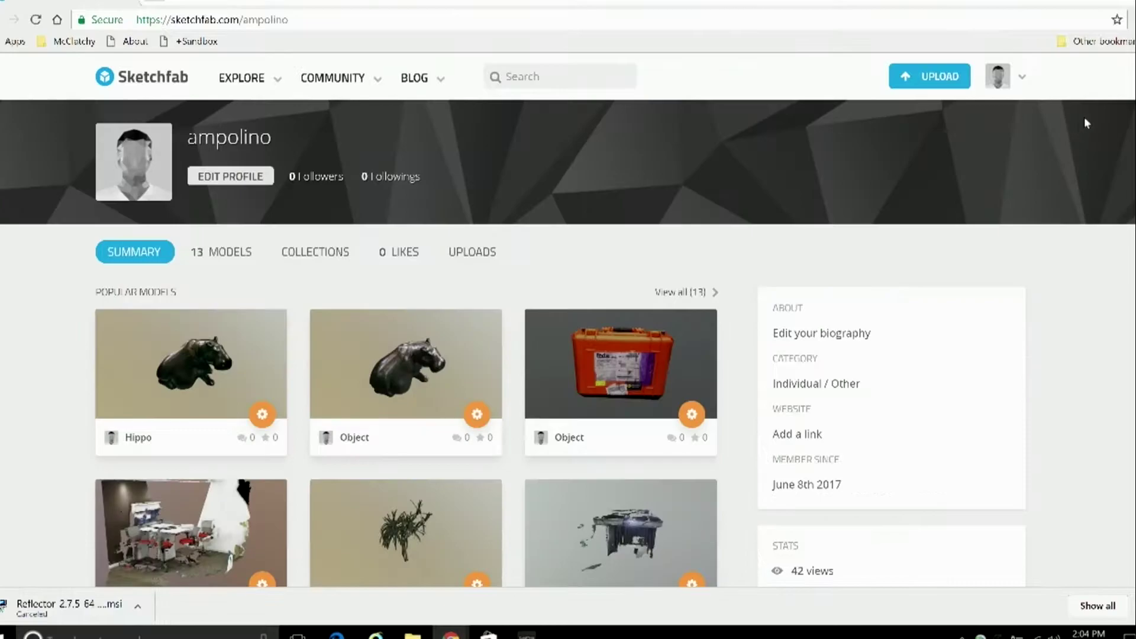
# Step: Go to account Settings > Password & API and select the API token text
pyautogui.scroll(-3, 1113, 132)
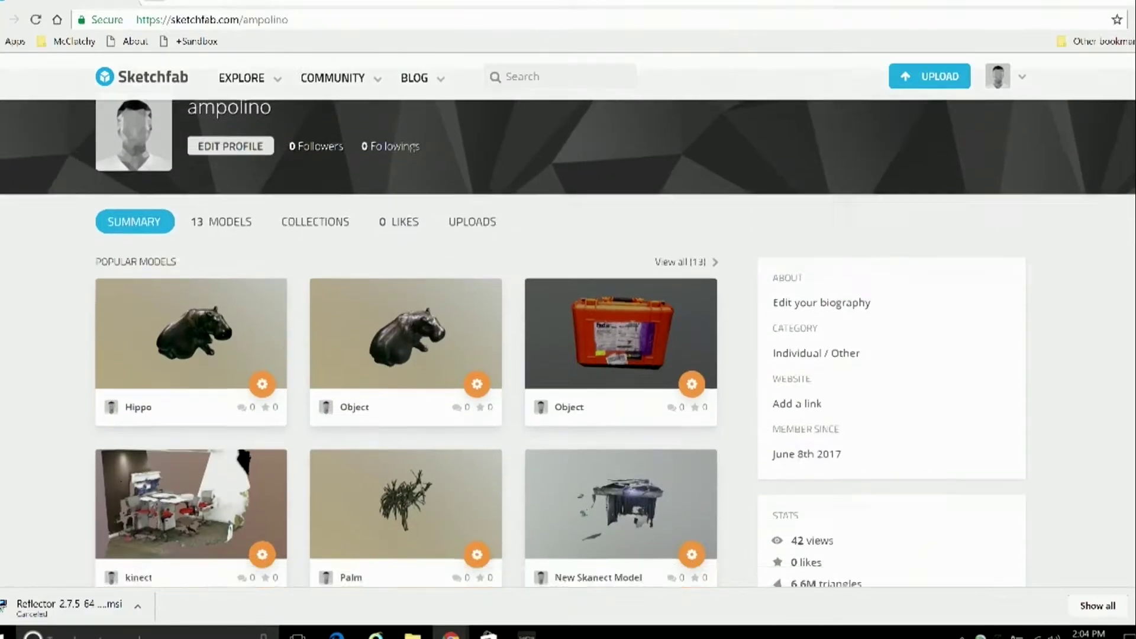
pyautogui.scroll(2, 1114, 133)
pyautogui.click(1021, 77)
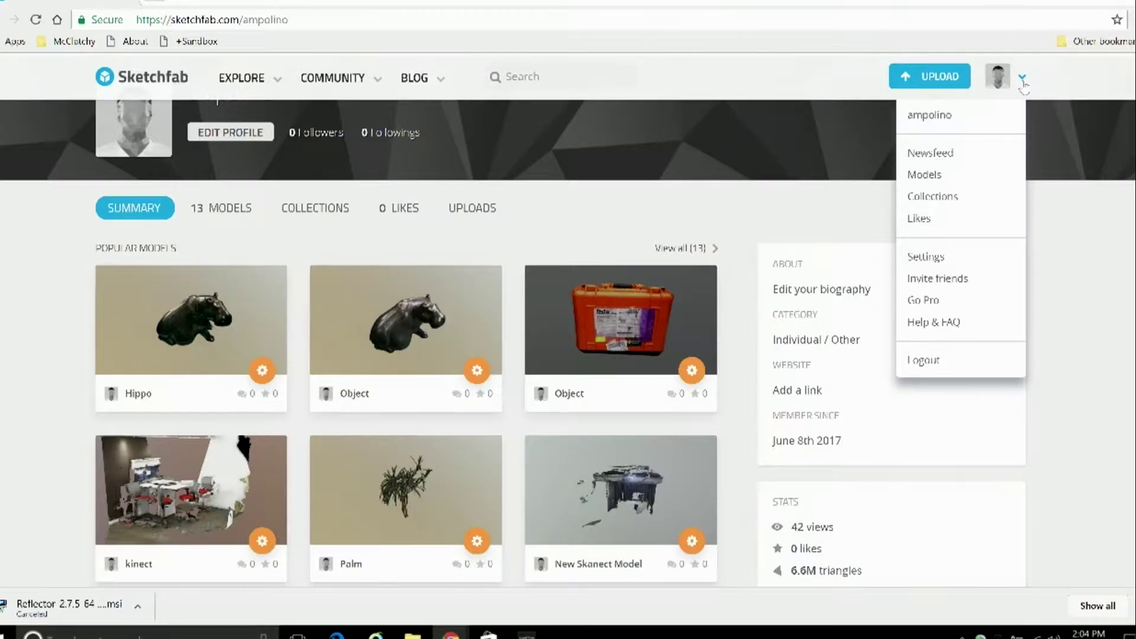
pyautogui.click(964, 260)
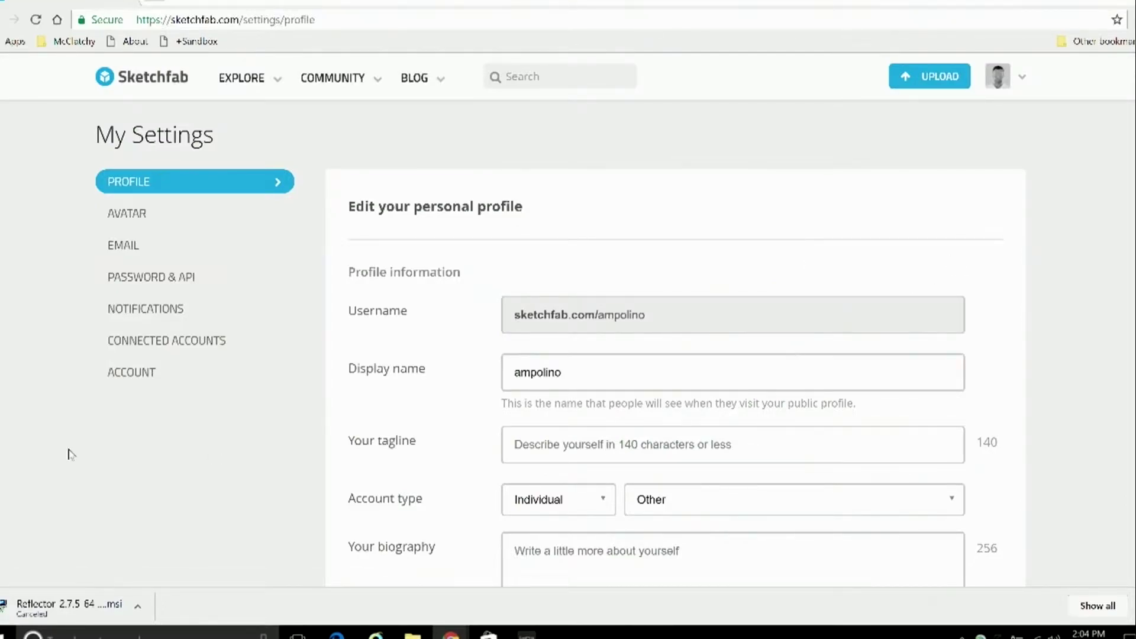
pyautogui.click(175, 276)
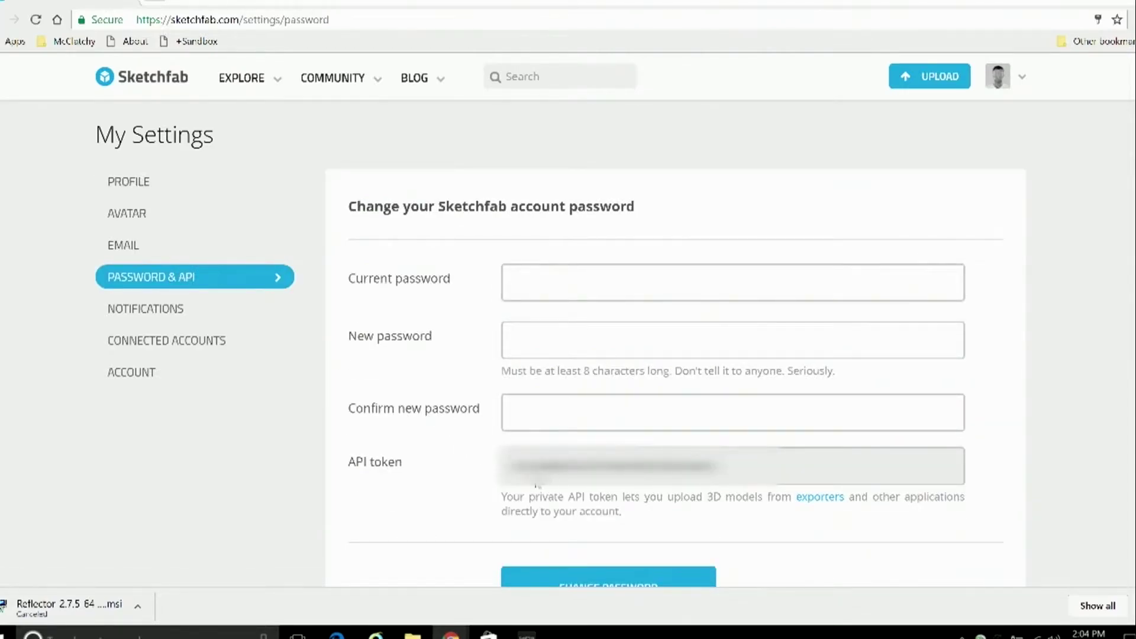
pyautogui.moveTo(512, 467); pyautogui.dragTo(769, 465)
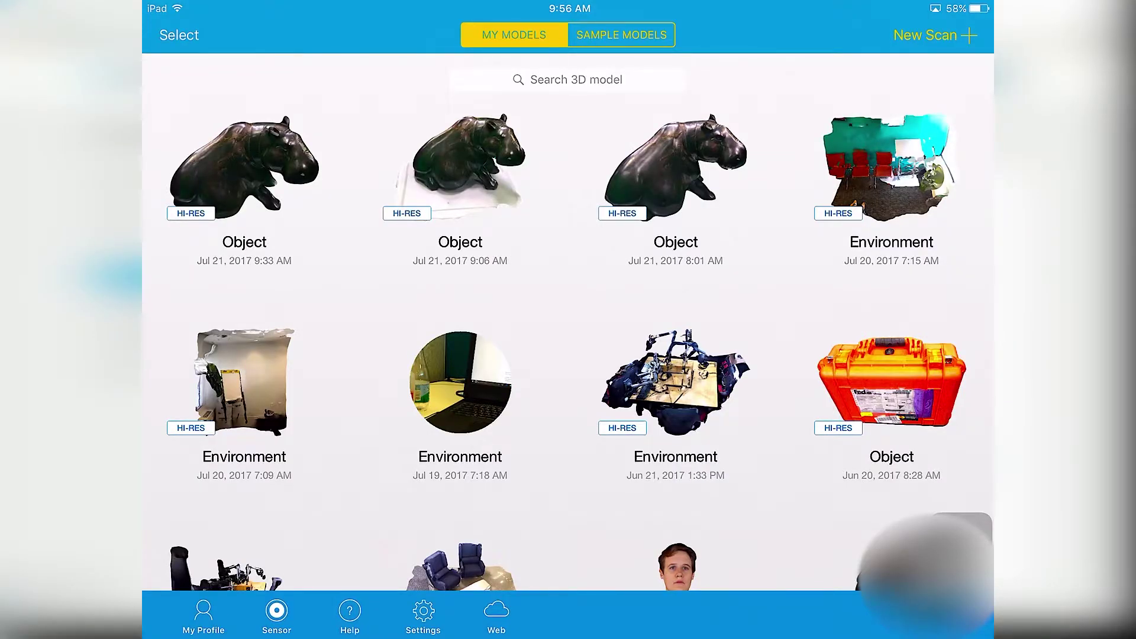
# Step: Open the hippo scan in itSeez3D and share it to Sketchfab with the API token
pyautogui.click(244, 165)
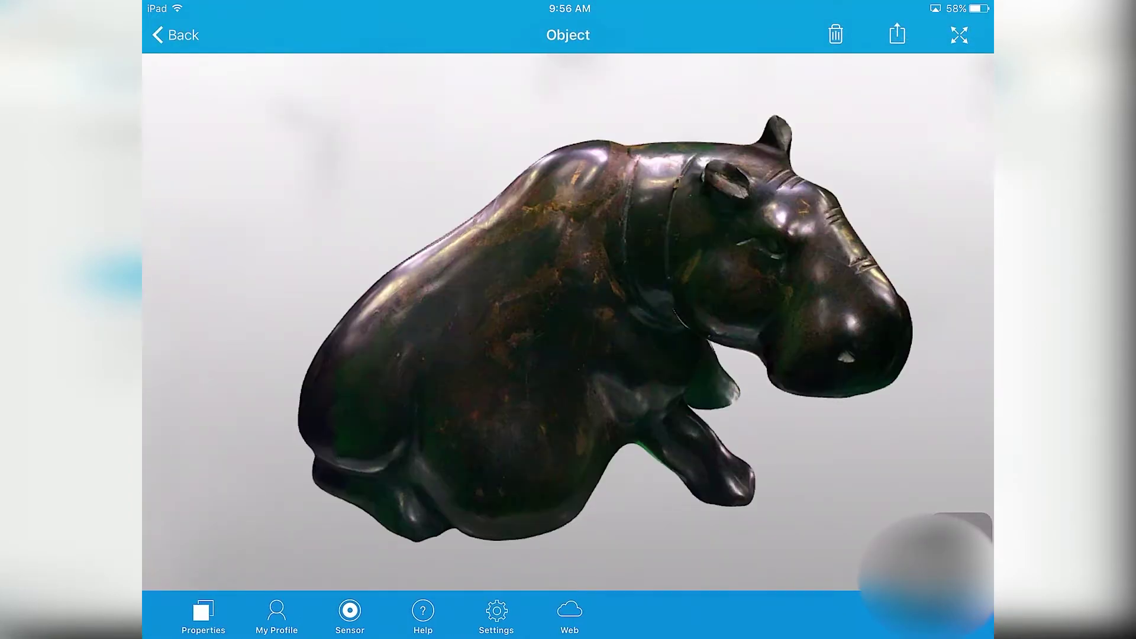
pyautogui.click(897, 34)
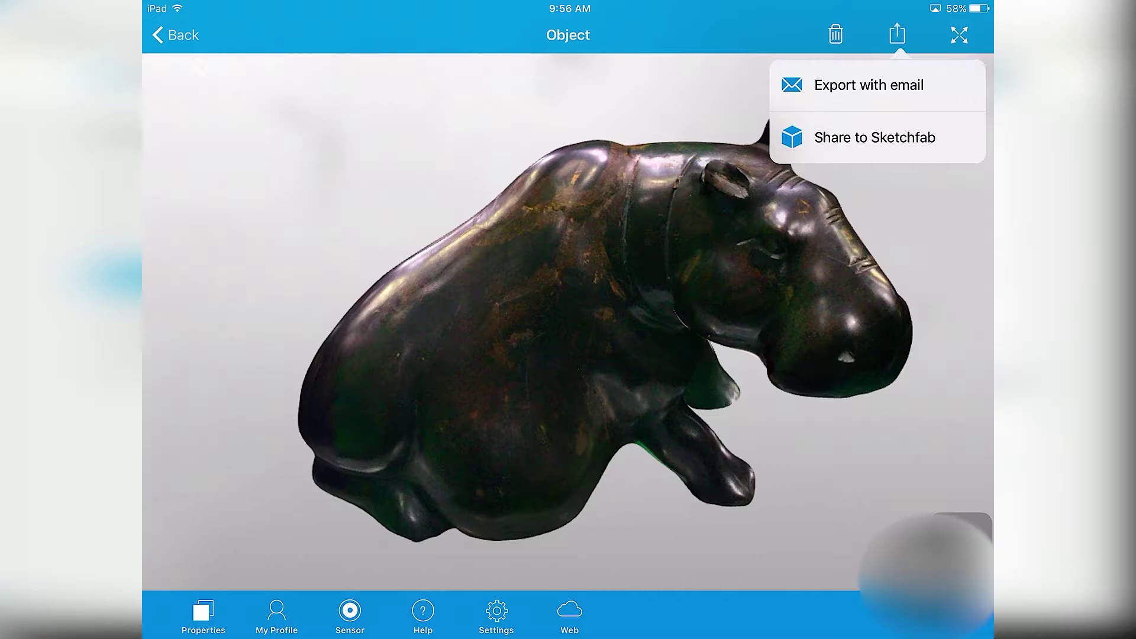
pyautogui.click(875, 137)
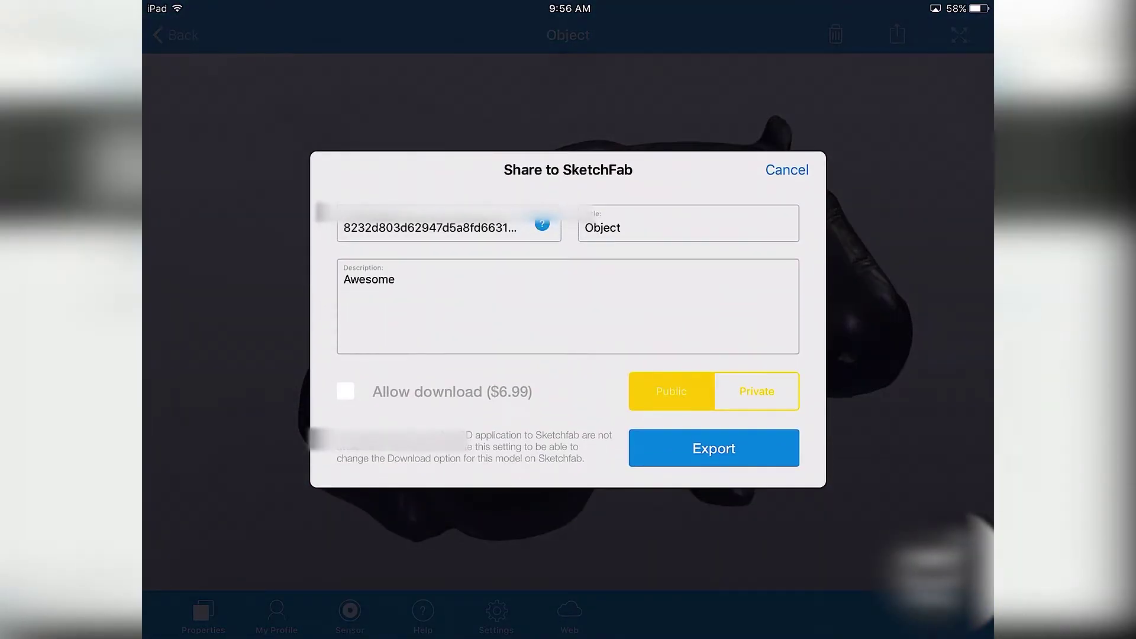
pyautogui.click(450, 283)
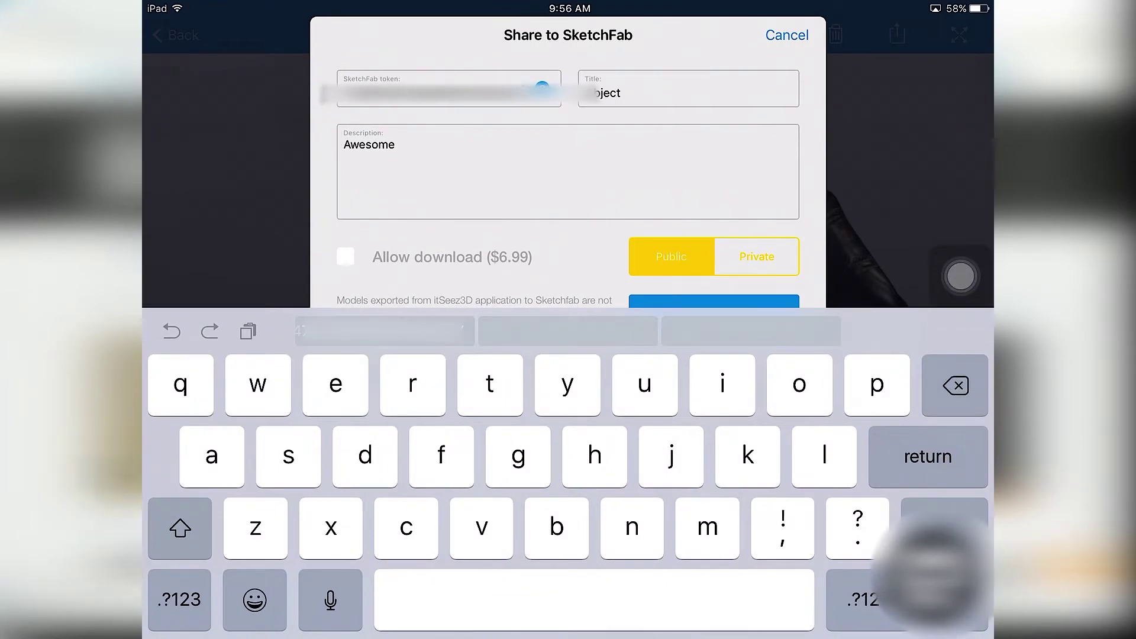
# Step: Change the model title from Object to 'Hippo' and export it to Sketchfab
pyautogui.click(686, 93)
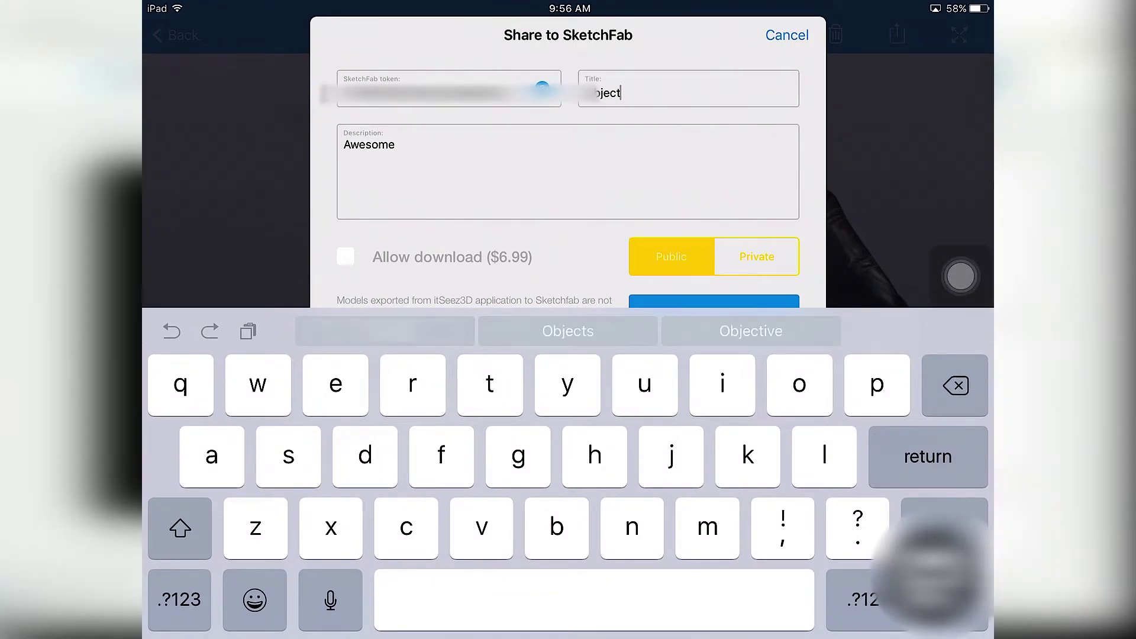
pyautogui.press('BackSpace')
pyautogui.press('BackSpace')
pyautogui.press('BackSpace')
pyautogui.press('BackSpace')
pyautogui.press('BackSpace')
pyautogui.press('BackSpace')
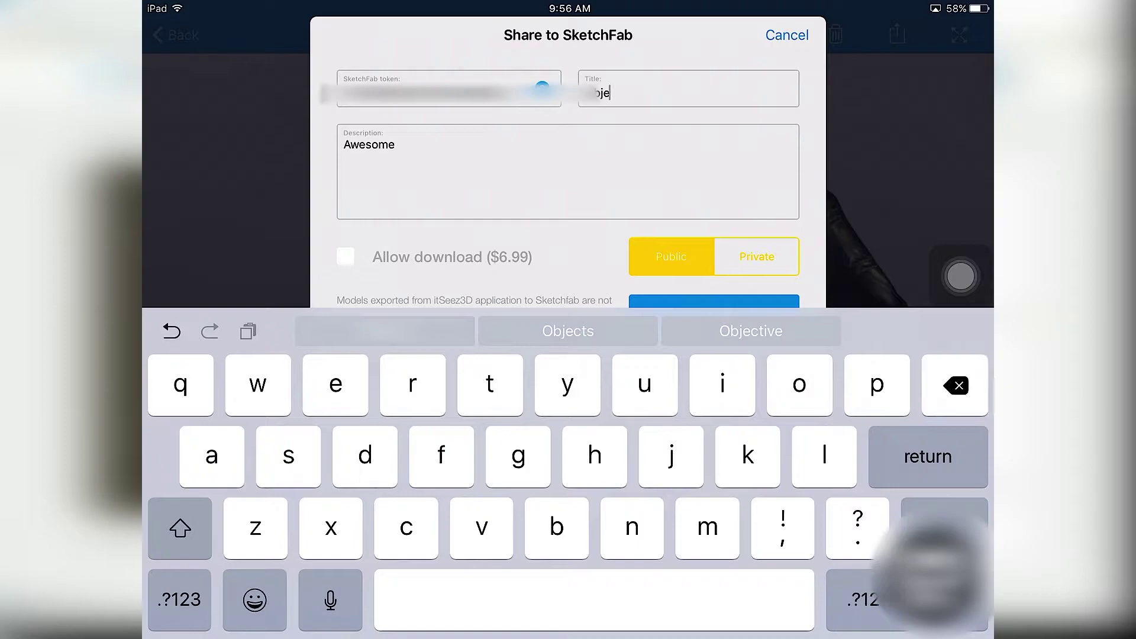
pyautogui.write('ippo')
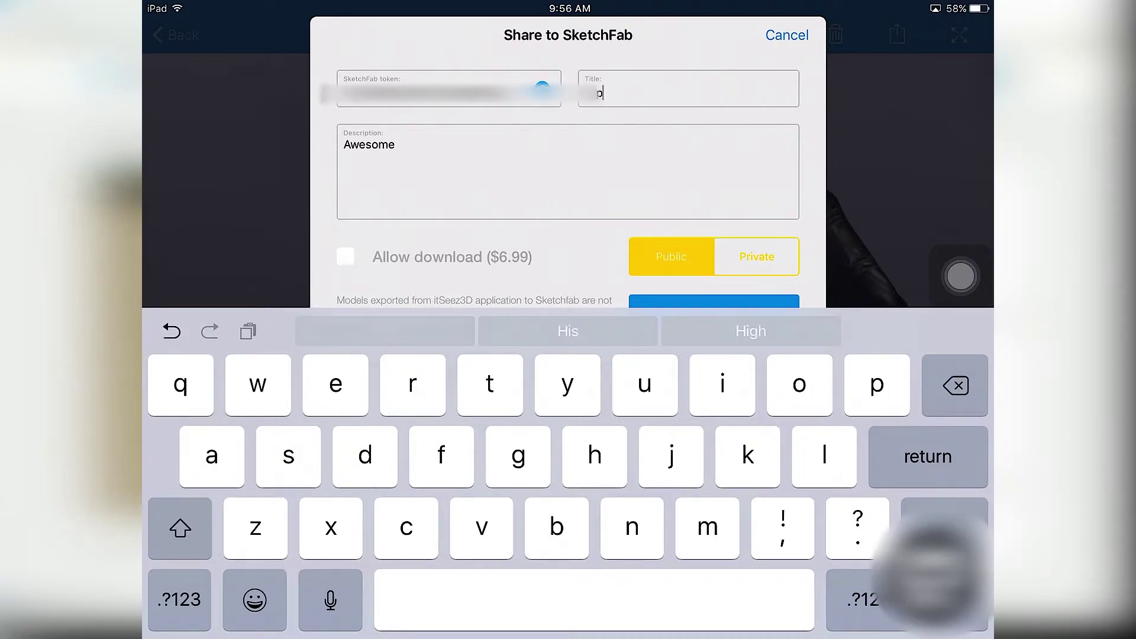
pyautogui.click(395, 145)
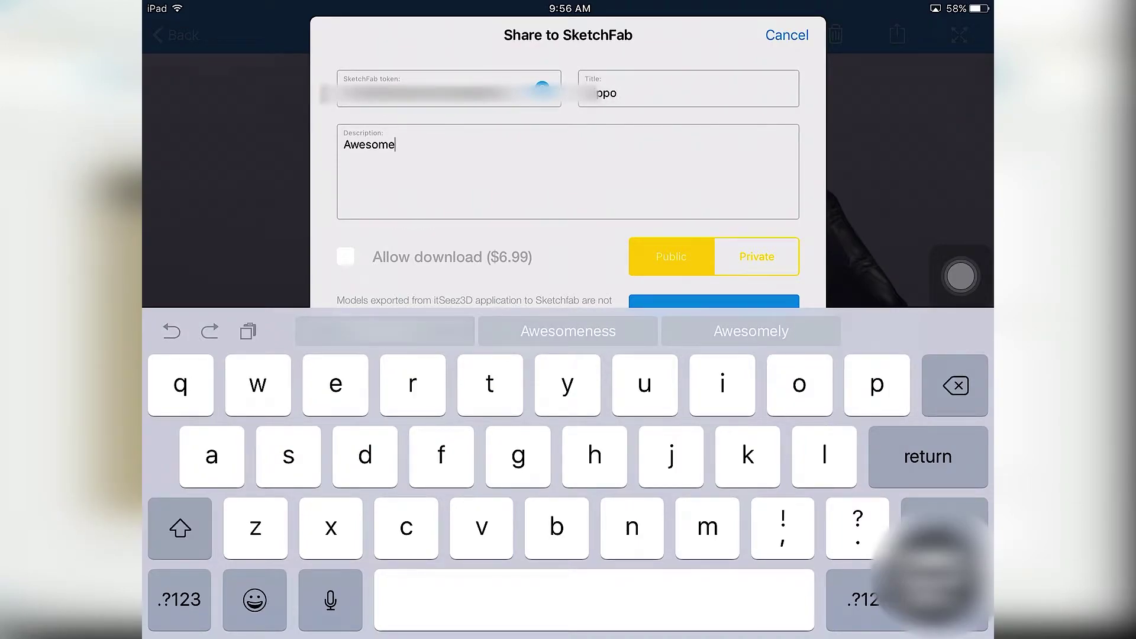
pyautogui.click(943, 598)
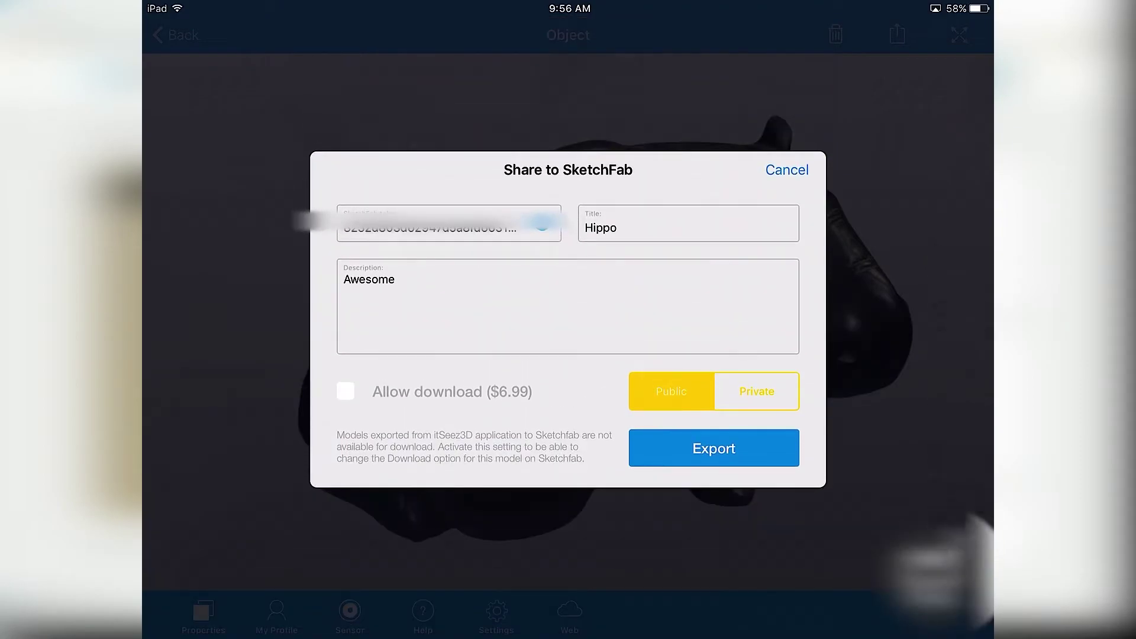
pyautogui.click(713, 449)
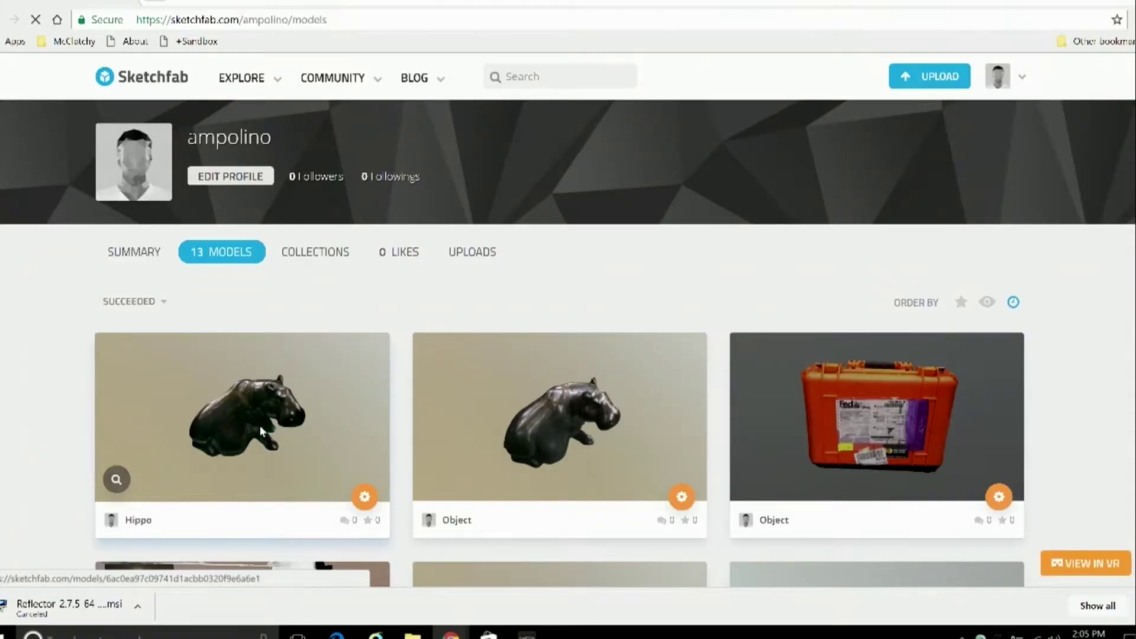
# Step: Open the Hippo model page and view its embed code in BBCode format, then close it
pyautogui.click(261, 431)
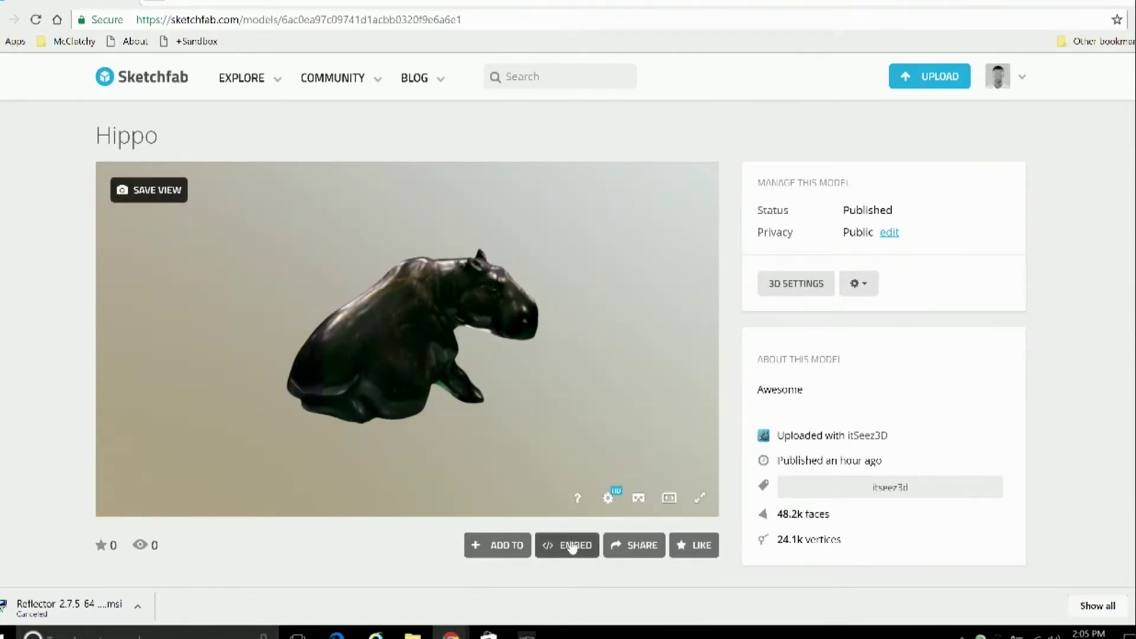
pyautogui.click(571, 535)
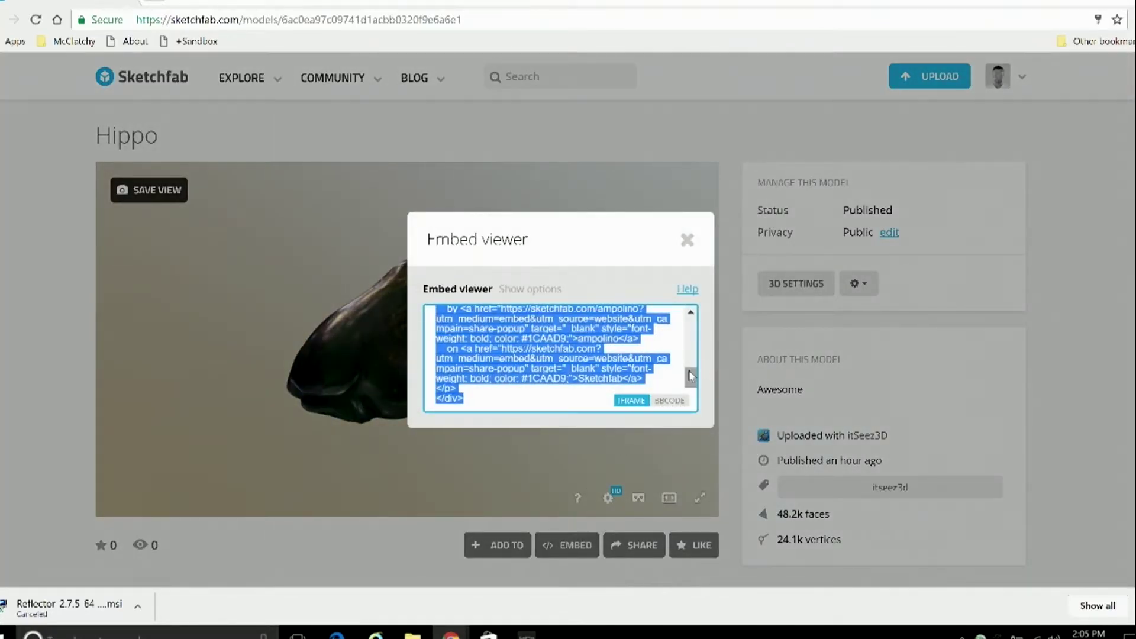
pyautogui.moveTo(691, 377)
pyautogui.mouseDown()
pyautogui.moveTo(695, 319)
pyautogui.moveTo(691, 384)
pyautogui.mouseUp()
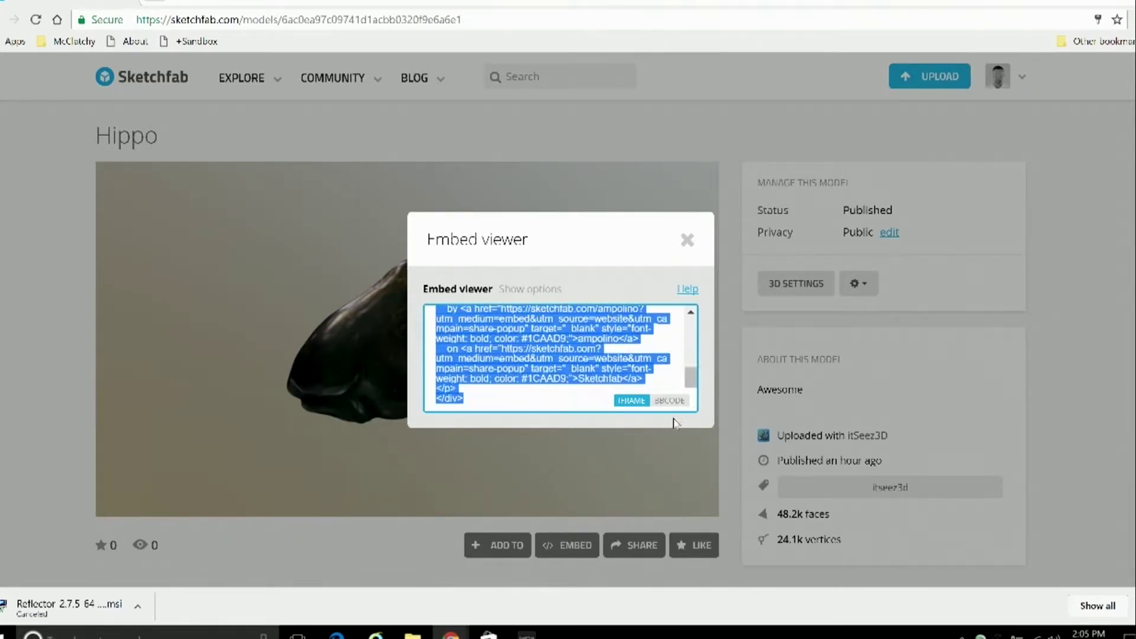
pyautogui.click(679, 402)
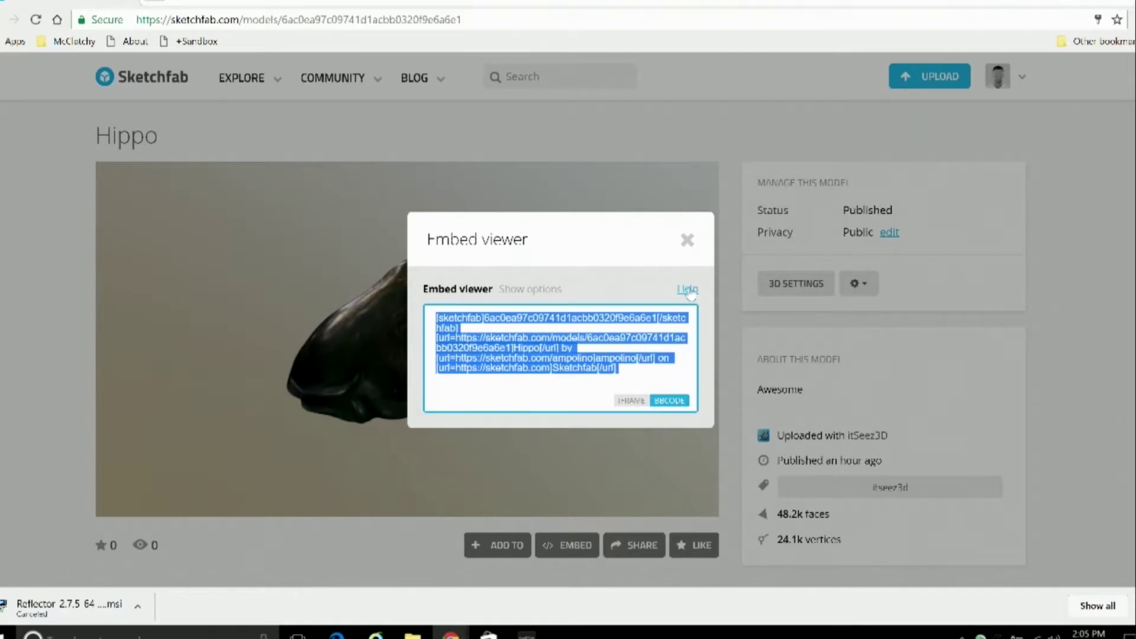
pyautogui.click(686, 240)
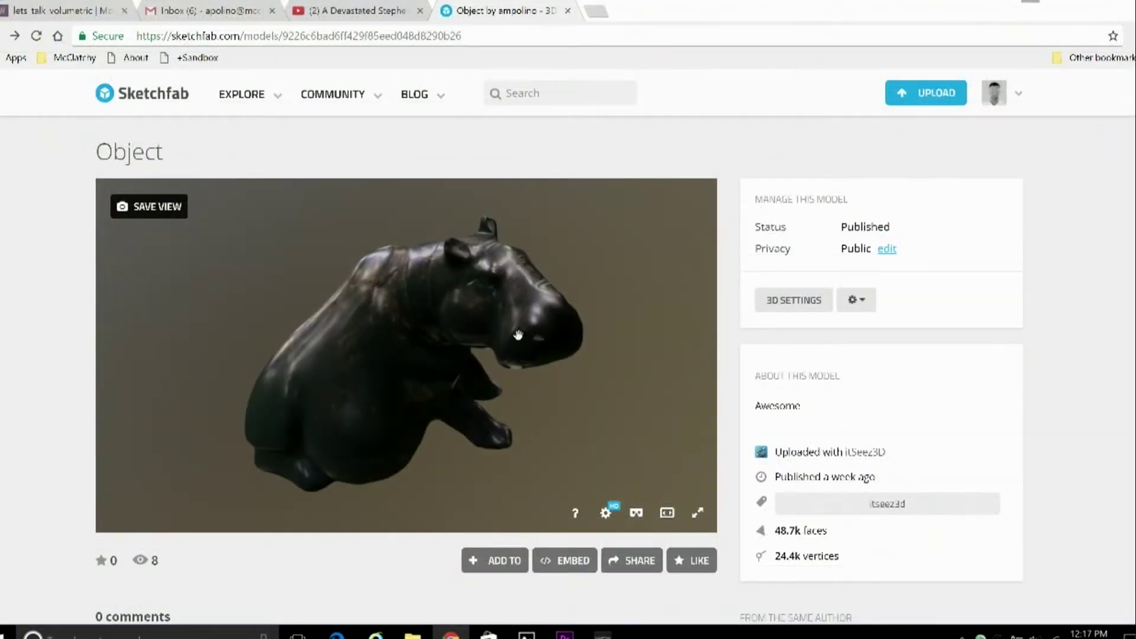
# Step: Open the hippo in the 3D editor and raise the environment lighting brightness
pyautogui.click(785, 303)
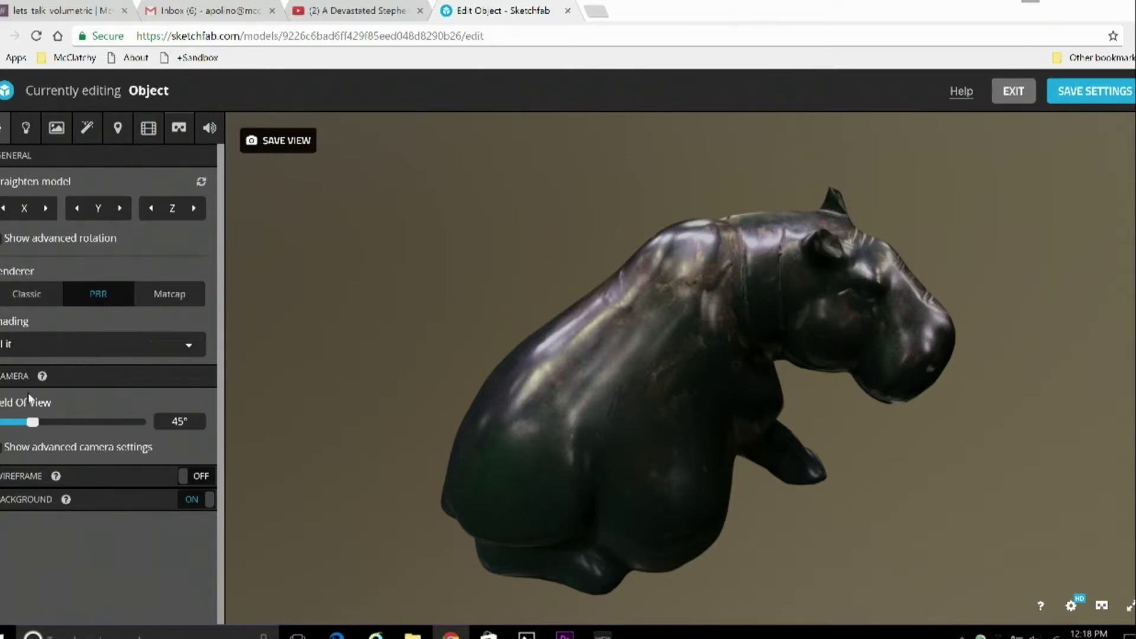
pyautogui.click(26, 131)
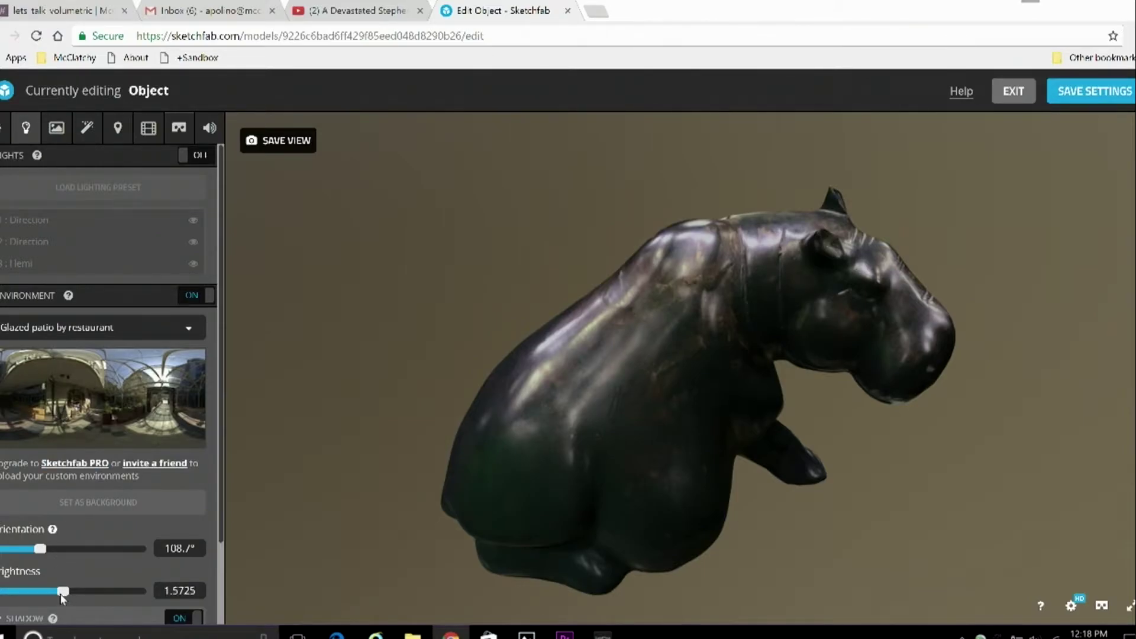
pyautogui.moveTo(65, 593)
pyautogui.mouseDown()
pyautogui.moveTo(79, 592)
pyautogui.moveTo(68, 592)
pyautogui.mouseUp()
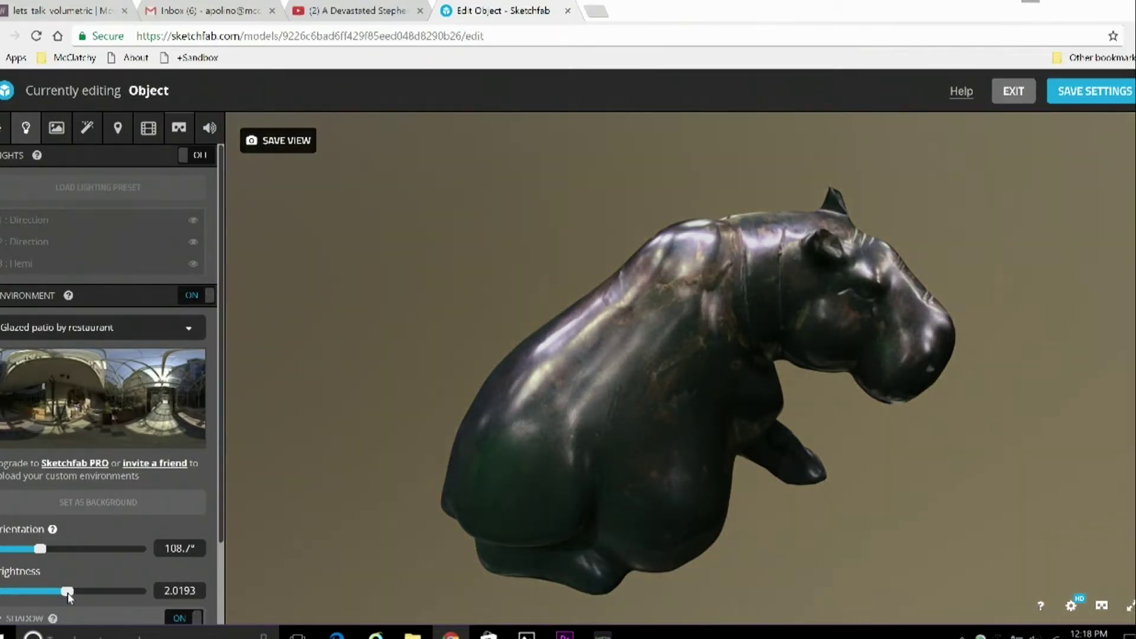
# Step: Look through the Materials, Post Processing, Annotations, Animation and VR settings tabs
pyautogui.click(53, 127)
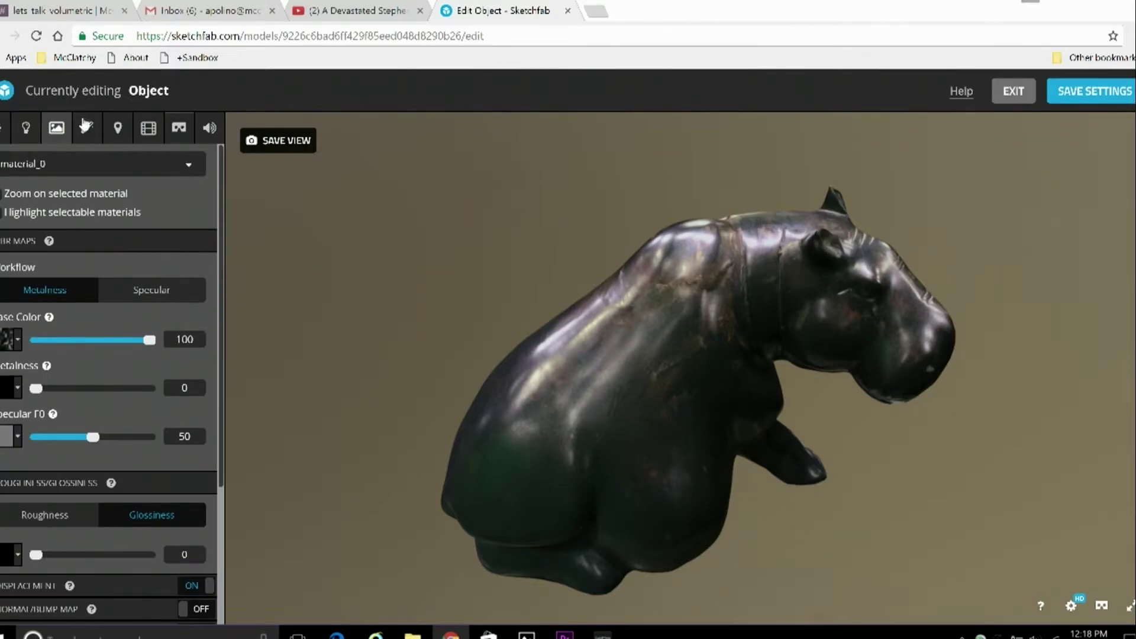
pyautogui.click(87, 131)
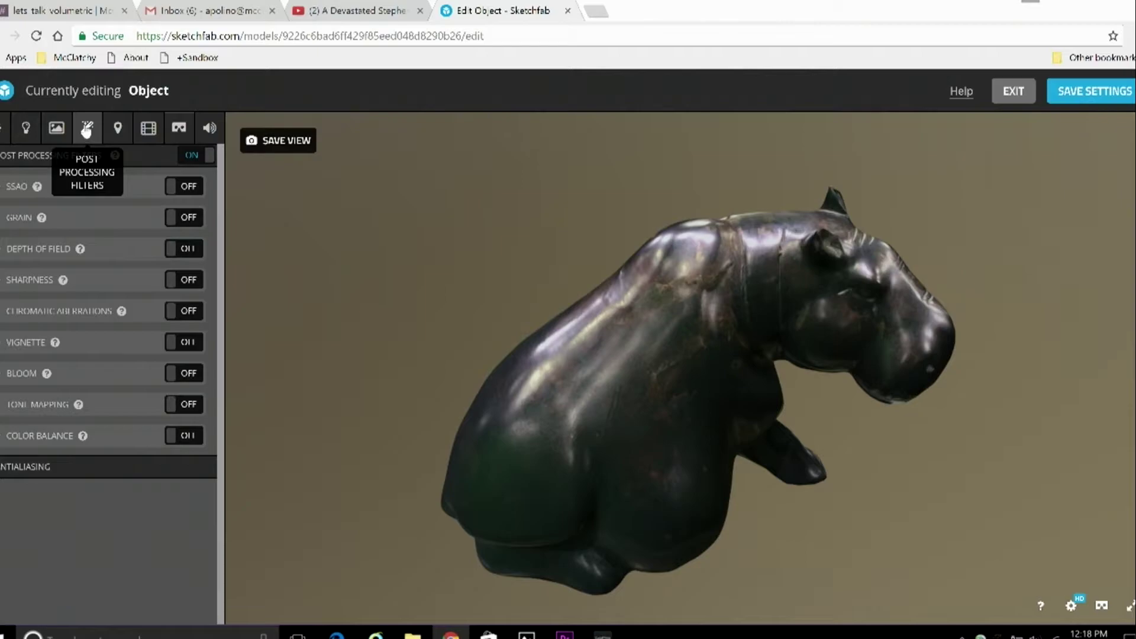
pyautogui.click(121, 134)
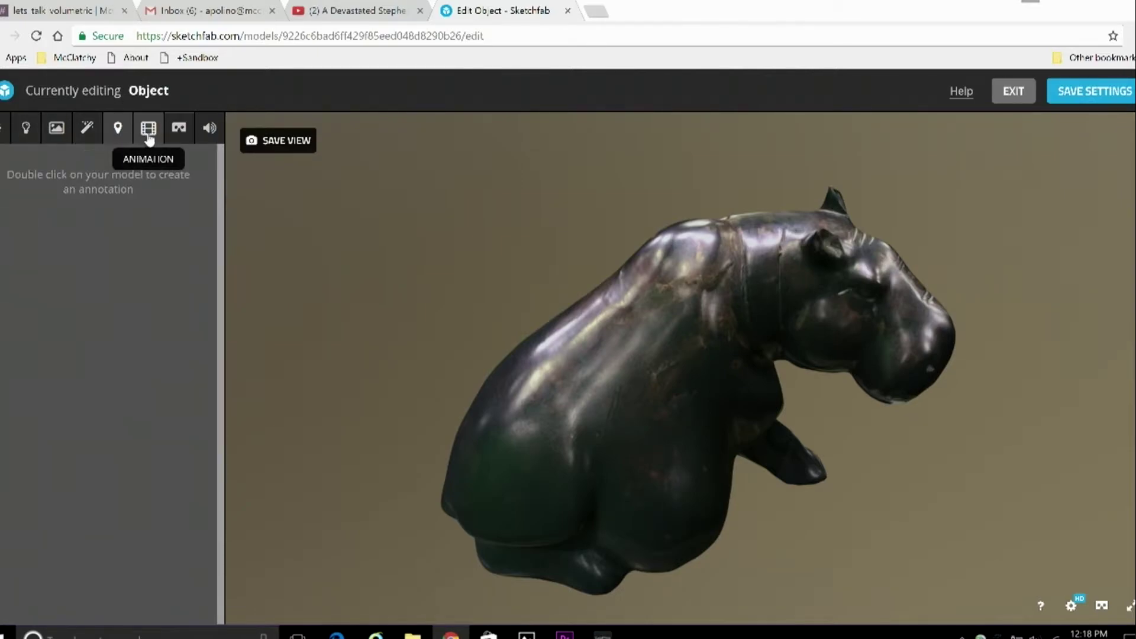
pyautogui.click(148, 131)
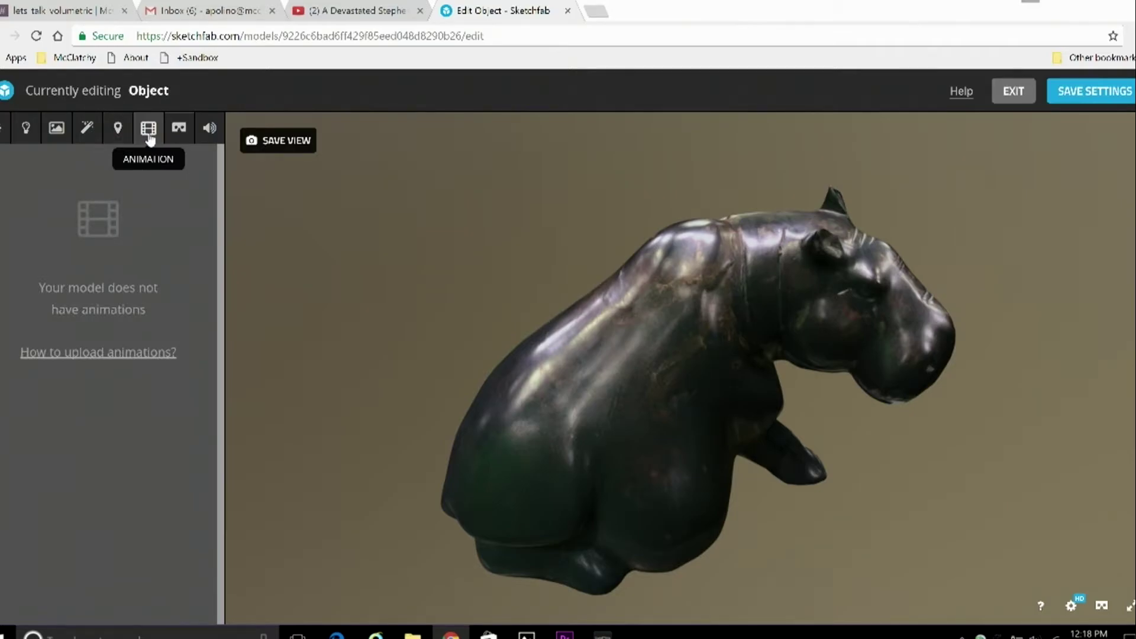
pyautogui.click(179, 133)
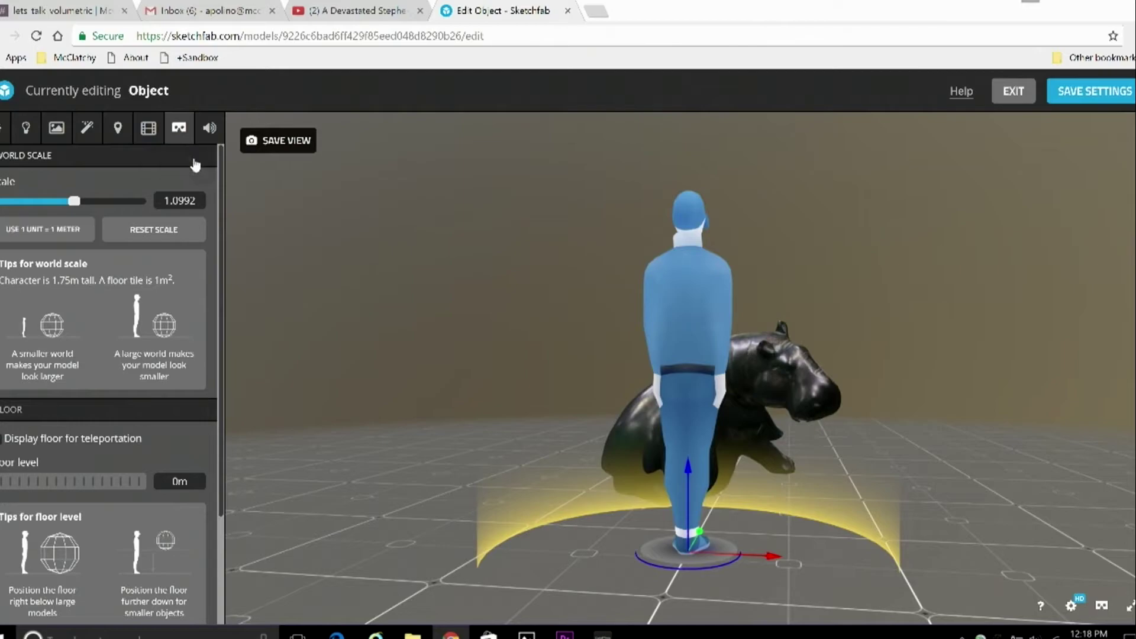
# Step: Lower the VR world scale below 1.0992, try the Sound settings, and return to Scene settings
pyautogui.moveTo(73, 204)
pyautogui.mouseDown()
pyautogui.moveTo(52, 204)
pyautogui.moveTo(64, 204)
pyautogui.mouseUp()
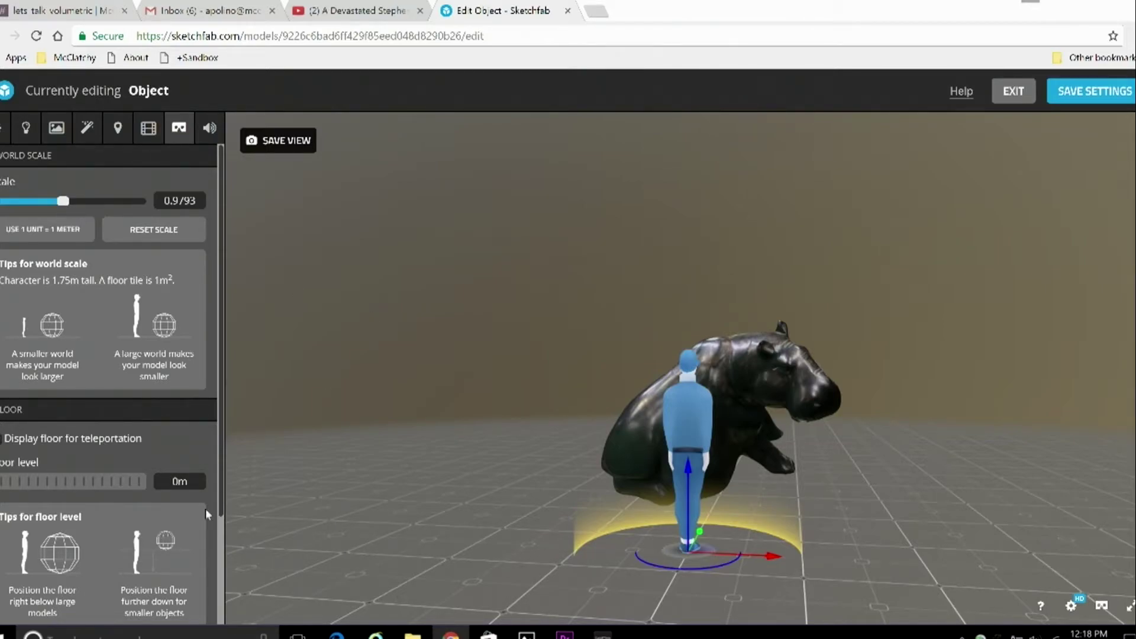
pyautogui.click(209, 128)
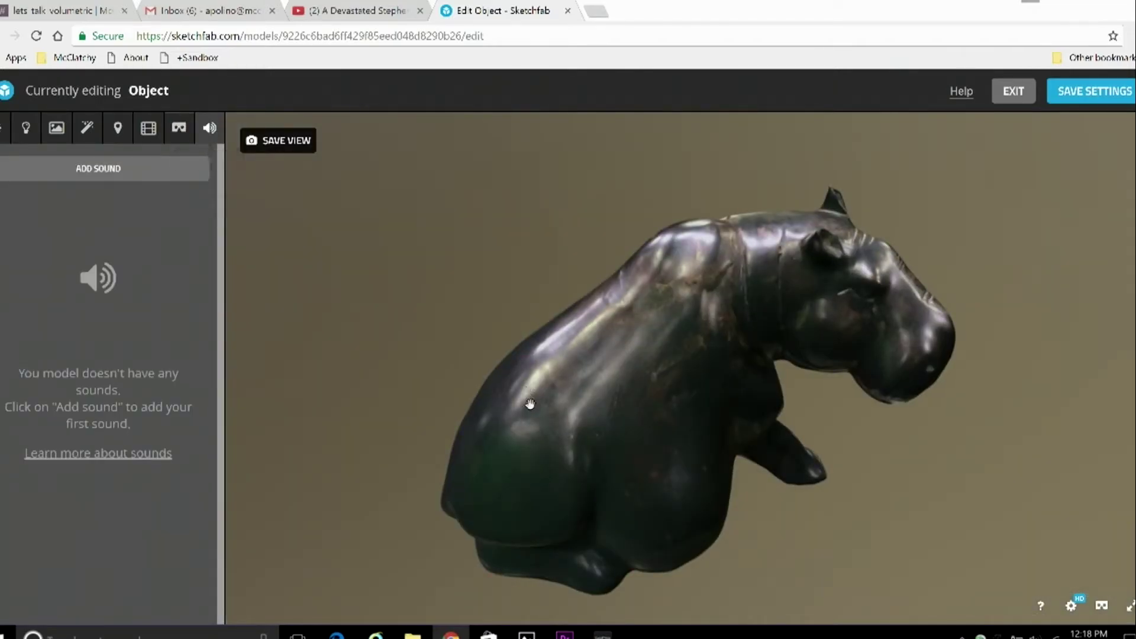
pyautogui.click(99, 171)
pyautogui.click(70, 187)
pyautogui.click(2, 127)
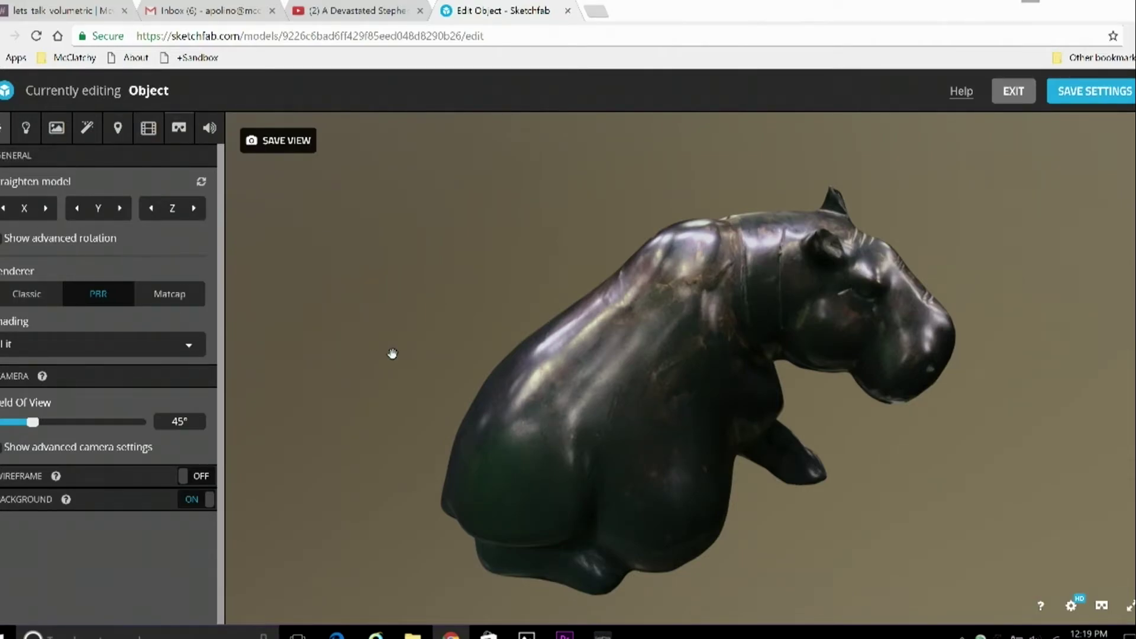
# Step: Rotate the hippo several quarter turns about the X axis, ending upright
pyautogui.click(45, 210)
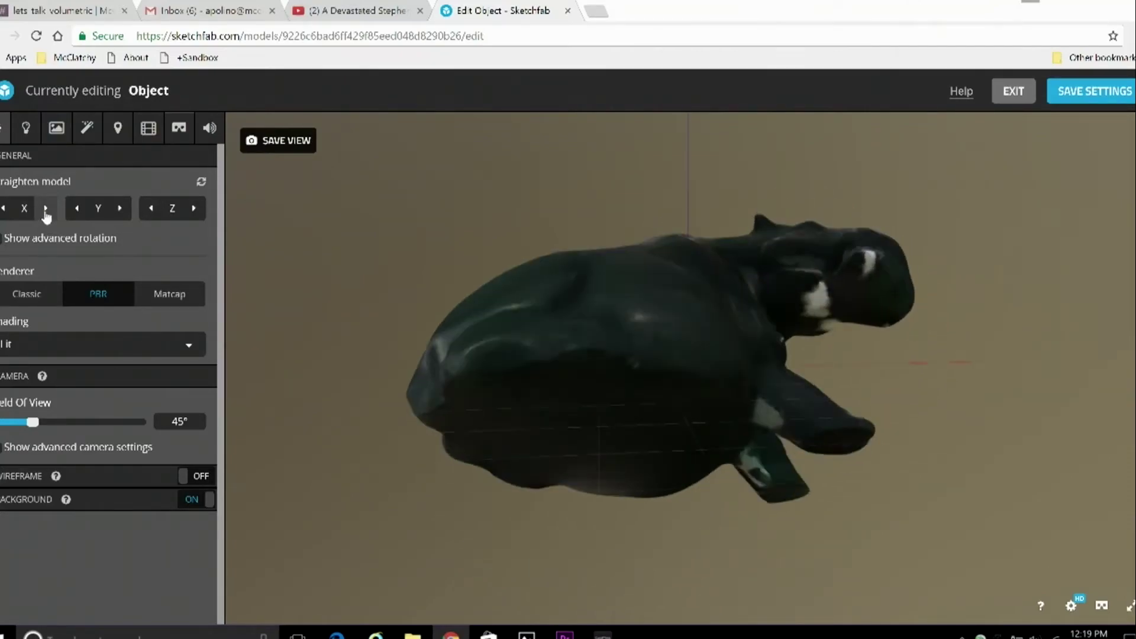
pyautogui.click(45, 208)
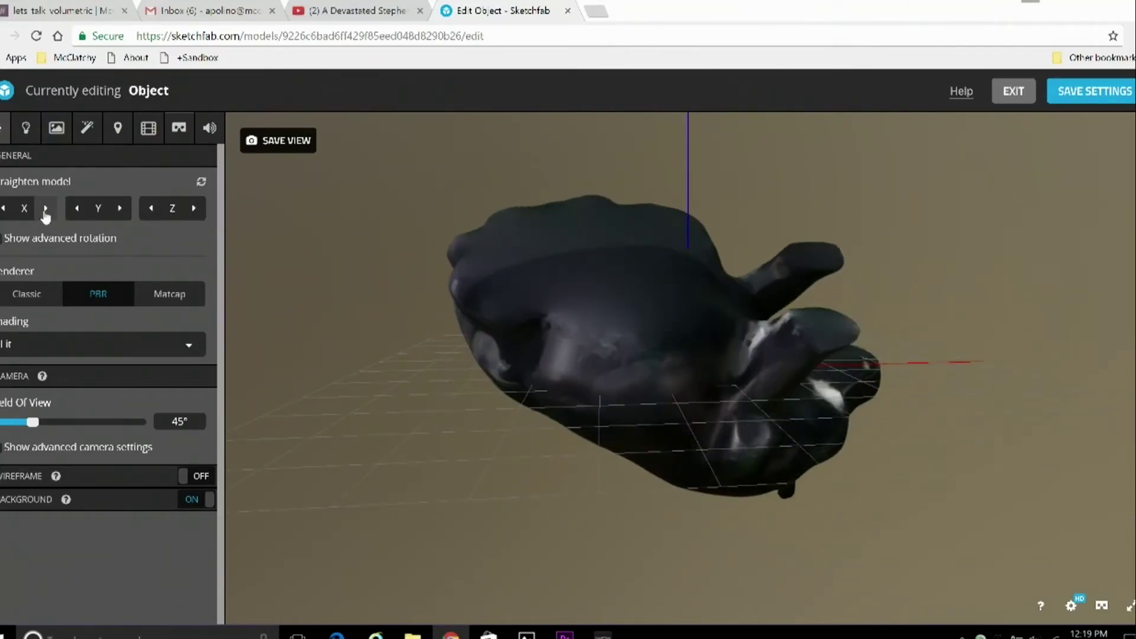
pyautogui.click(45, 208)
pyautogui.click(45, 211)
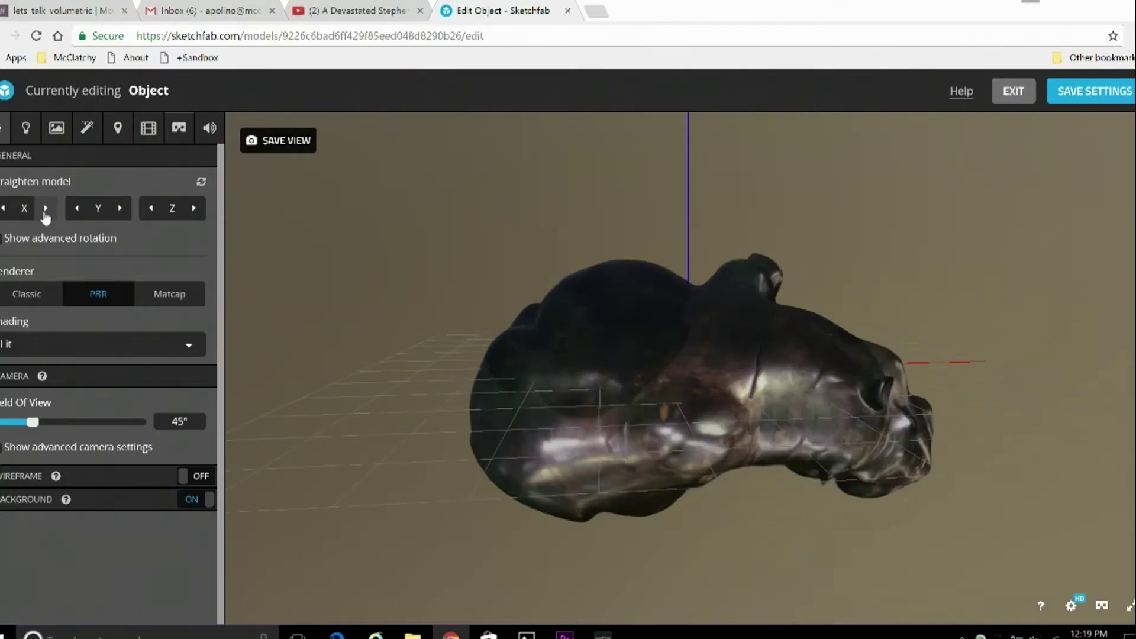
pyautogui.click(45, 212)
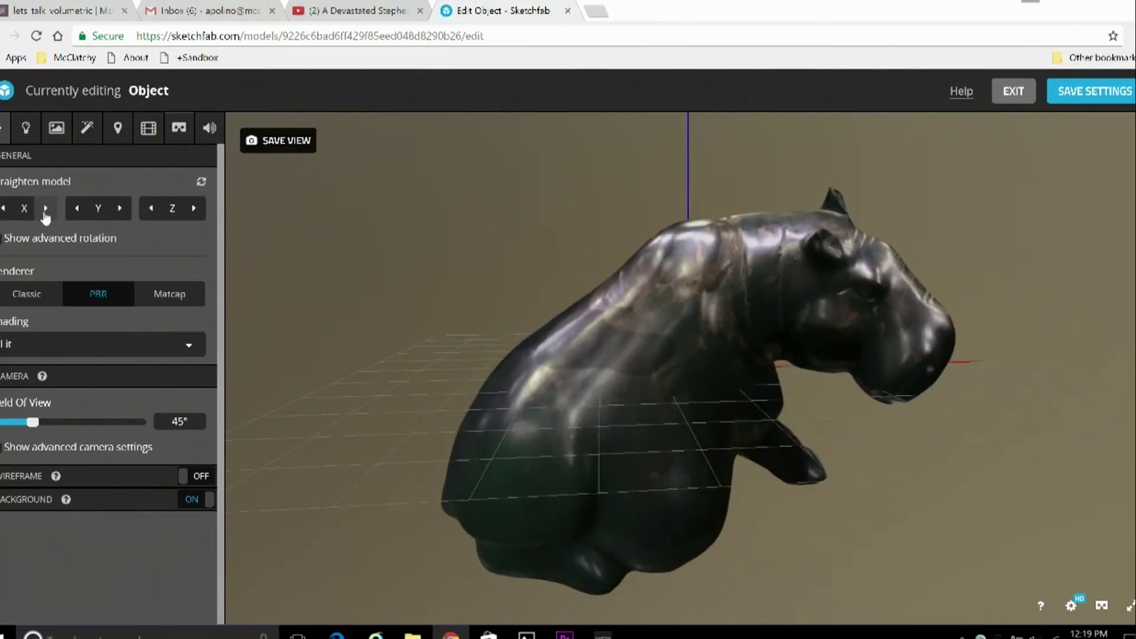
# Step: Rotate about the Y and Z axes until the hippo faces forward, and enable advanced rotation
pyautogui.click(76, 209)
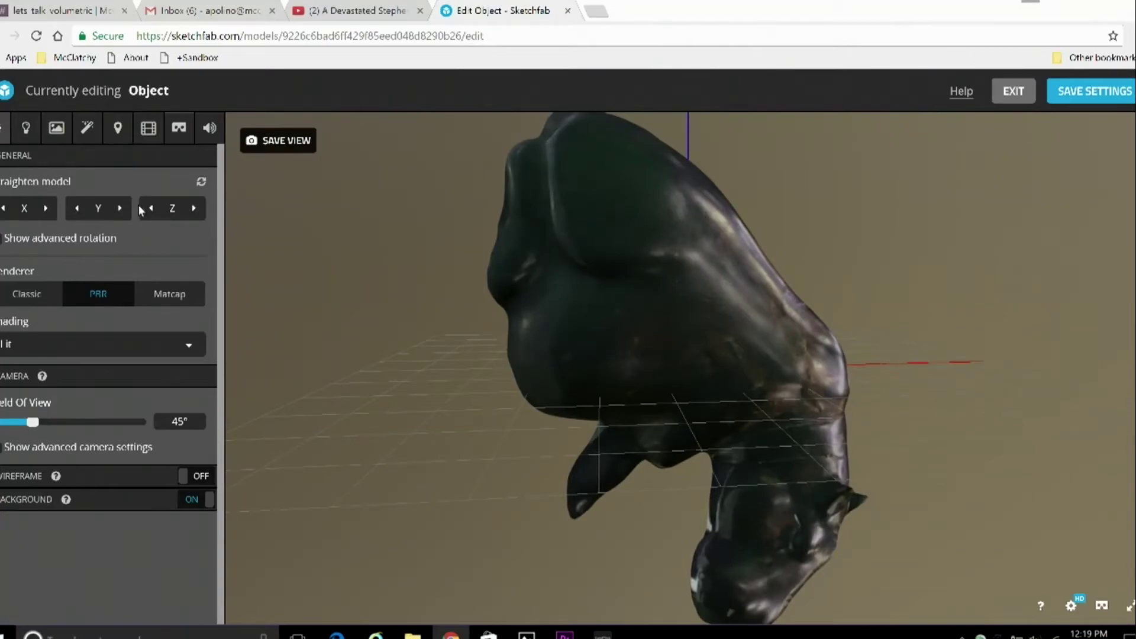
pyautogui.click(151, 213)
pyautogui.click(151, 213)
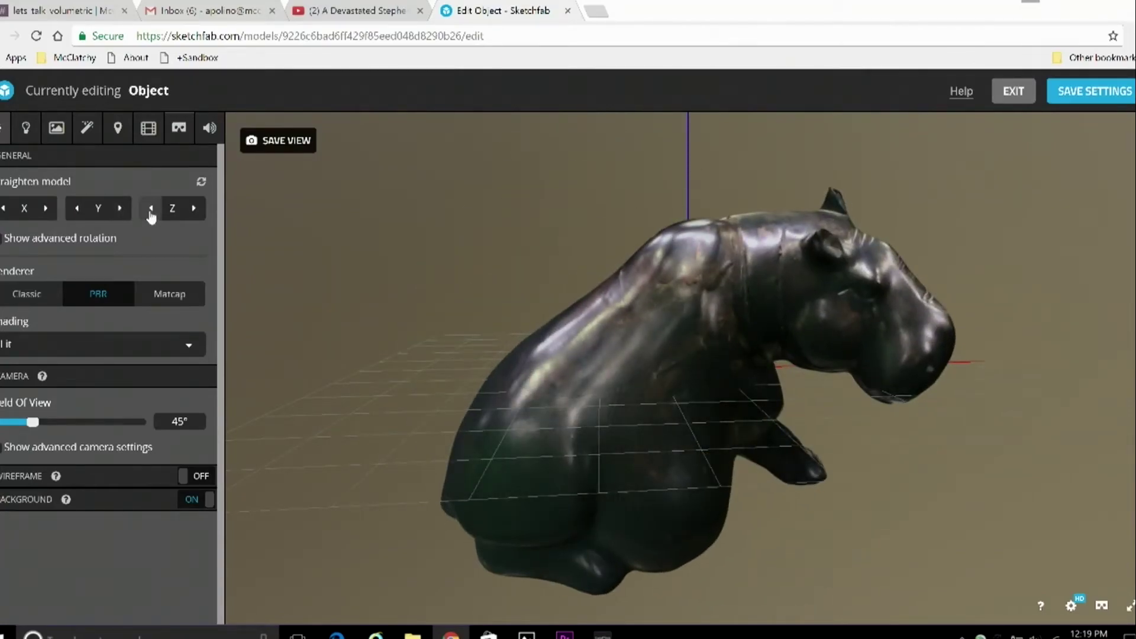
pyautogui.click(152, 213)
pyautogui.click(151, 212)
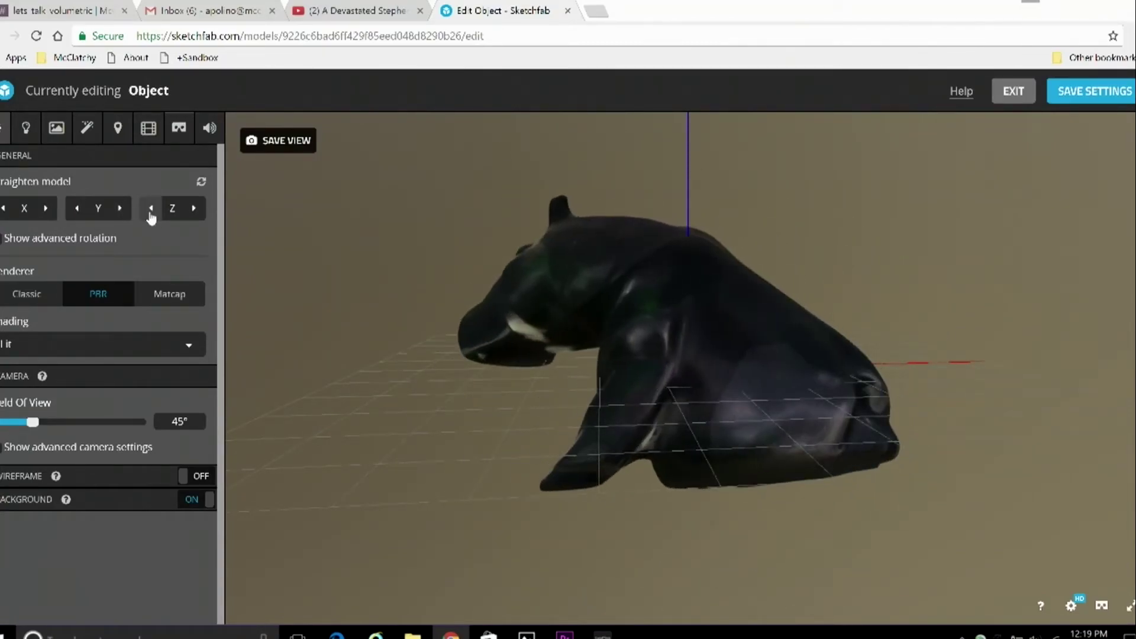
pyautogui.click(151, 214)
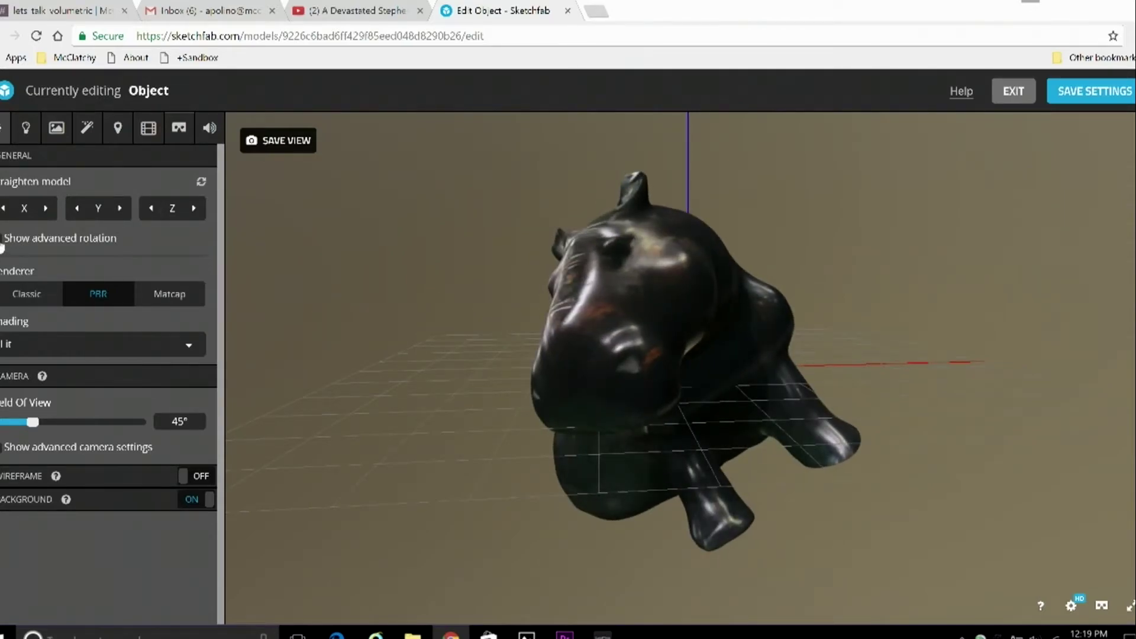
pyautogui.click(3, 246)
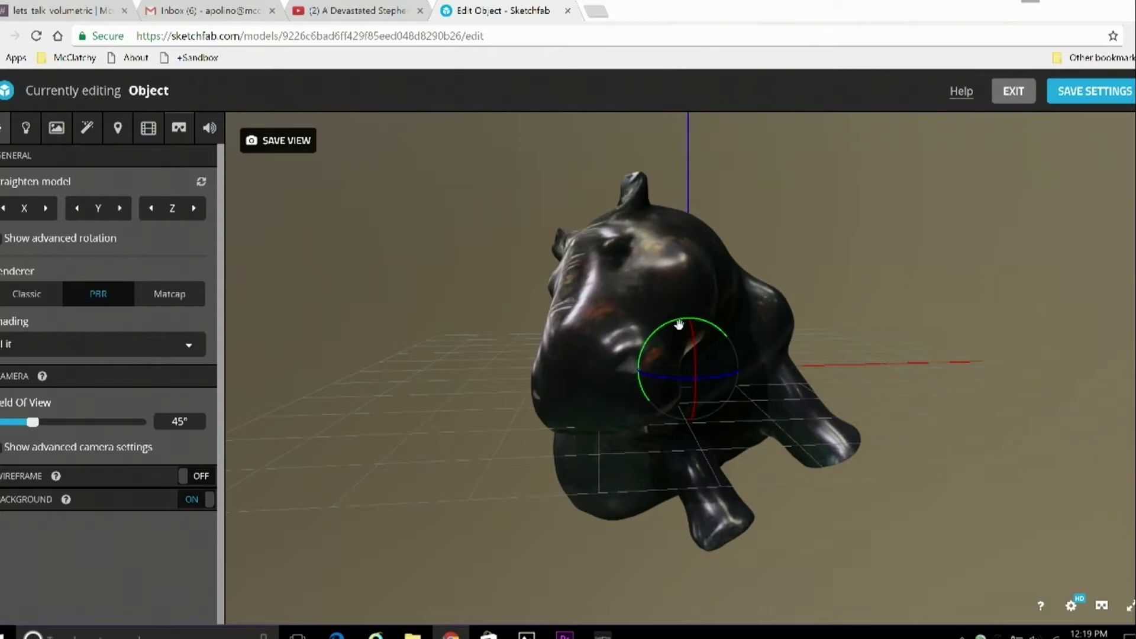
# Step: Freely rotate the hippo into a level, side-on pose on the floor grid and adjust the zoom
pyautogui.moveTo(678, 324); pyautogui.dragTo(714, 406)
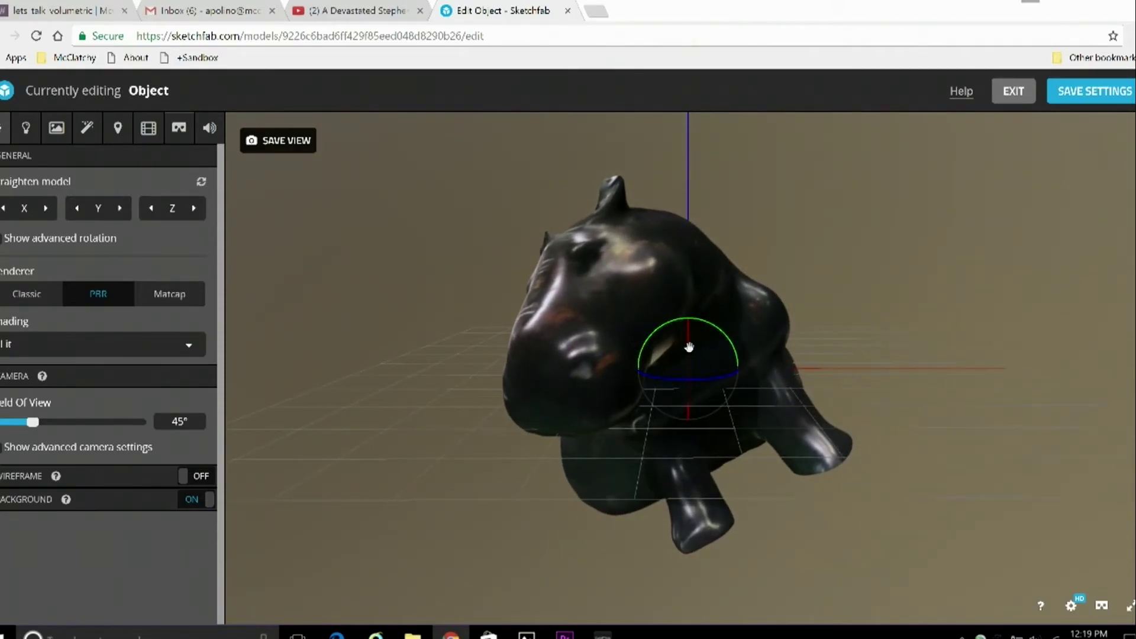
pyautogui.moveTo(696, 344)
pyautogui.mouseDown()
pyautogui.moveTo(740, 375)
pyautogui.moveTo(727, 341)
pyautogui.moveTo(702, 385)
pyautogui.moveTo(730, 388)
pyautogui.moveTo(657, 331)
pyautogui.moveTo(683, 327)
pyautogui.mouseUp()
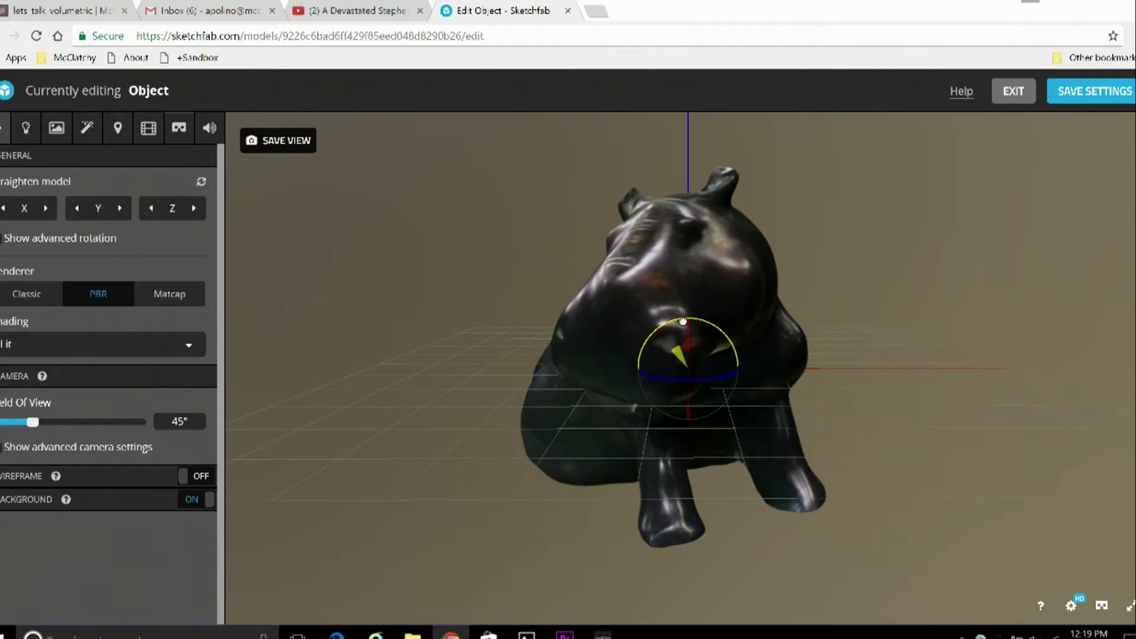
pyautogui.moveTo(623, 382); pyautogui.dragTo(715, 360)
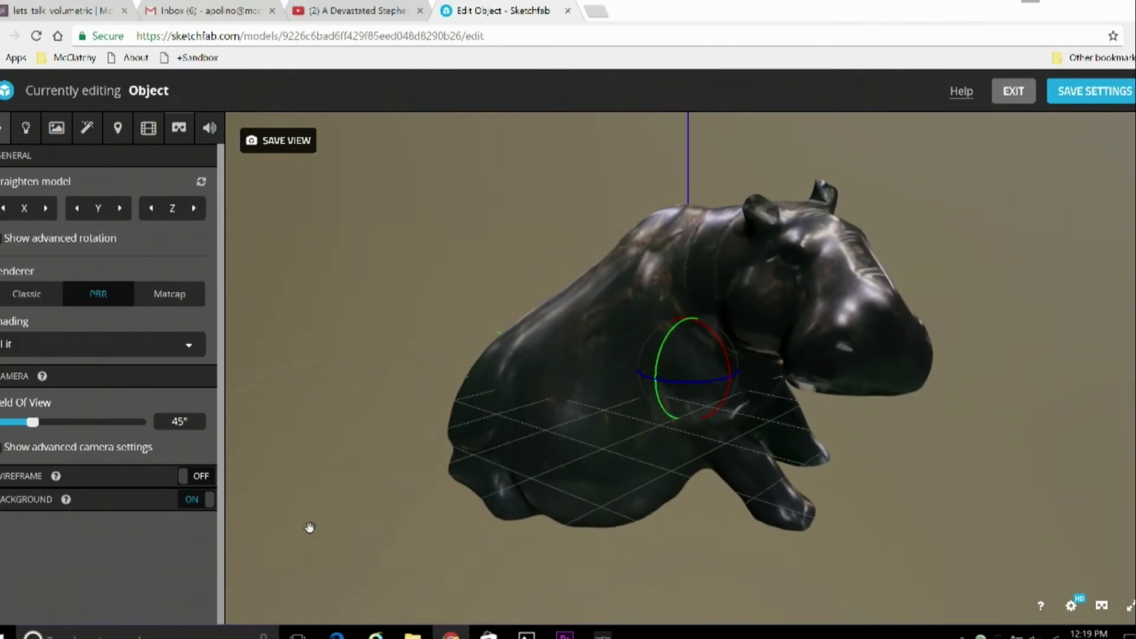
pyautogui.scroll(5, 309, 526)
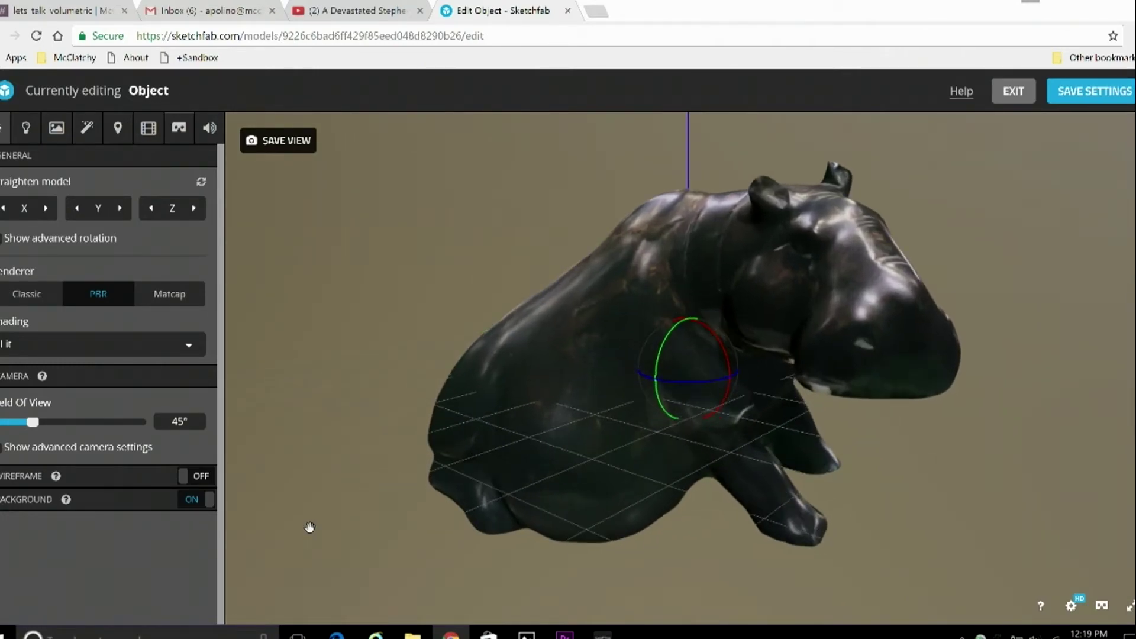
pyautogui.scroll(-3, 309, 527)
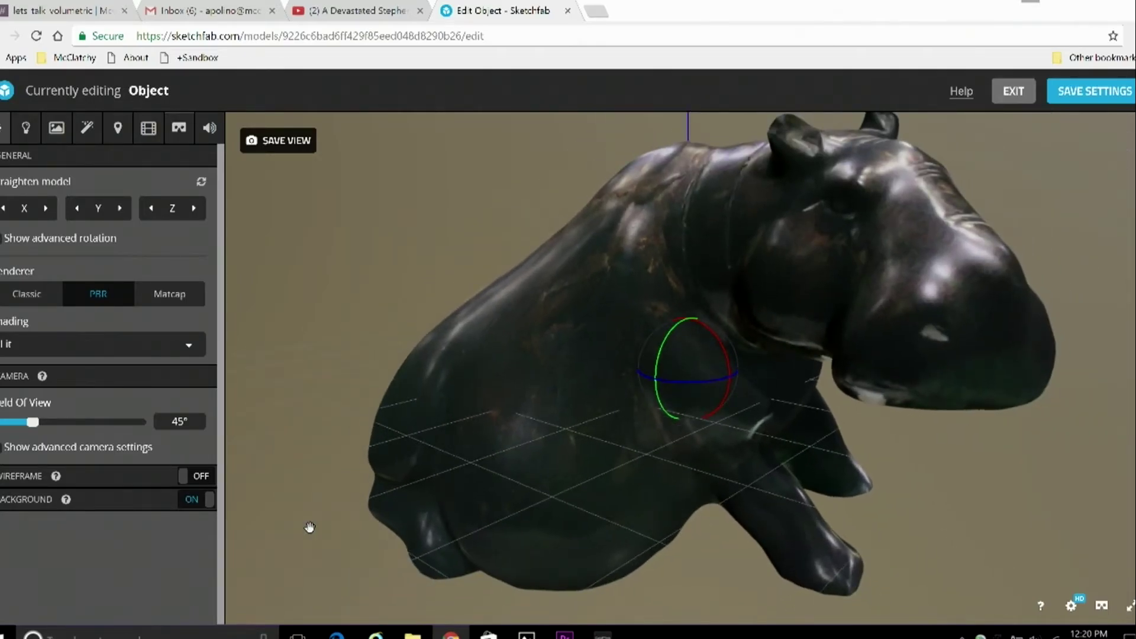
pyautogui.scroll(-2, 310, 526)
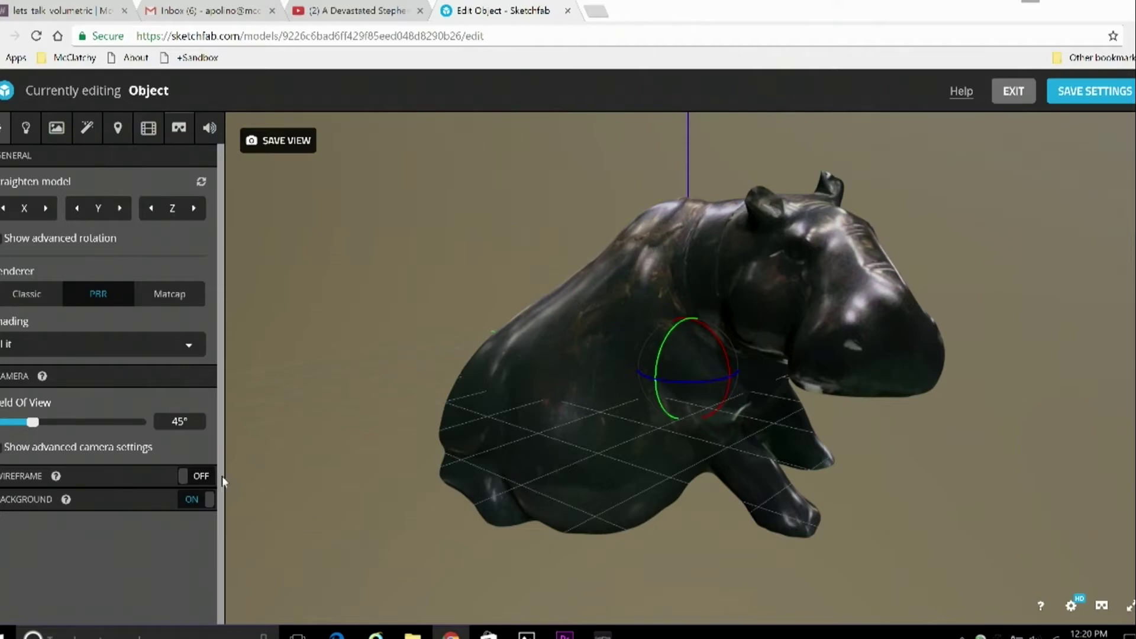
# Step: Compare the Classic, PBR and Matcap renderers, settling on Classic
pyautogui.click(25, 294)
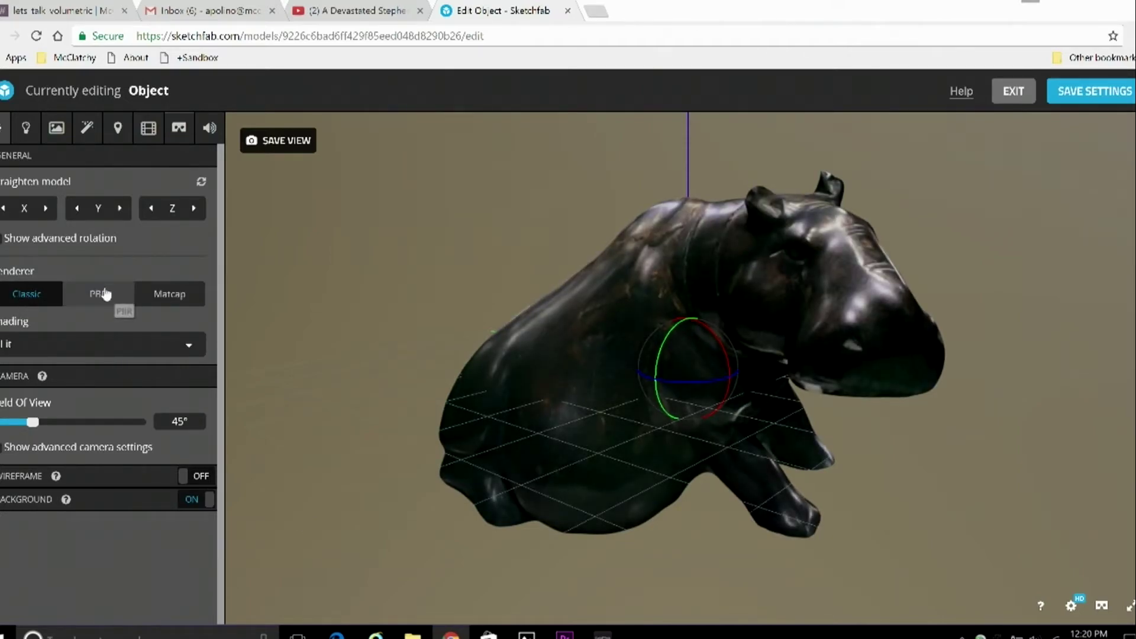
pyautogui.click(103, 294)
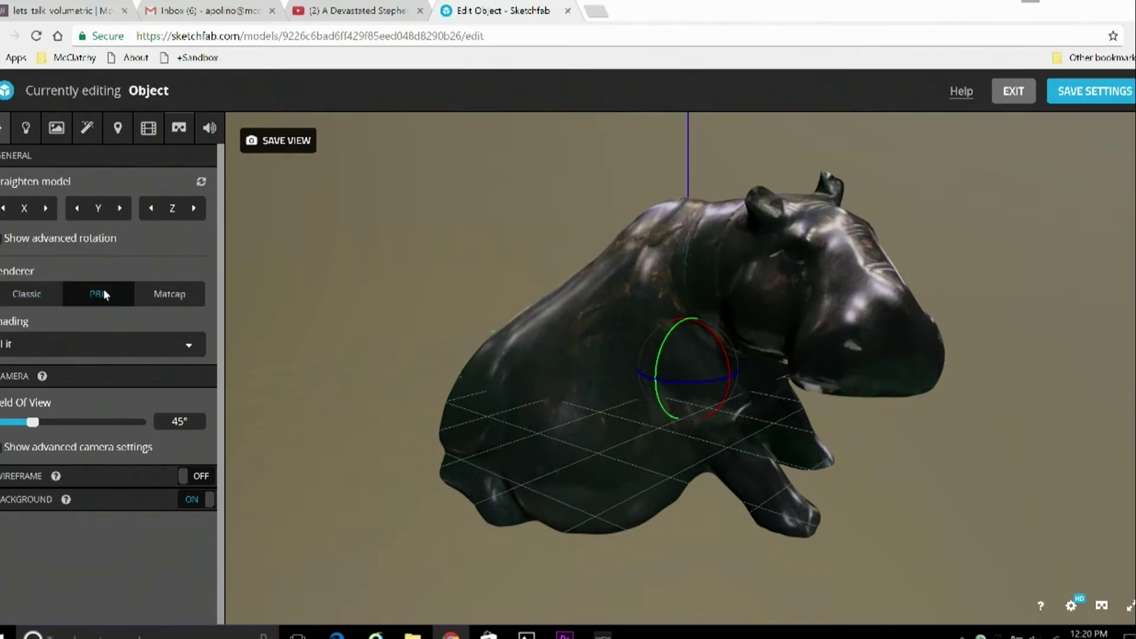
pyautogui.click(161, 297)
pyautogui.click(33, 295)
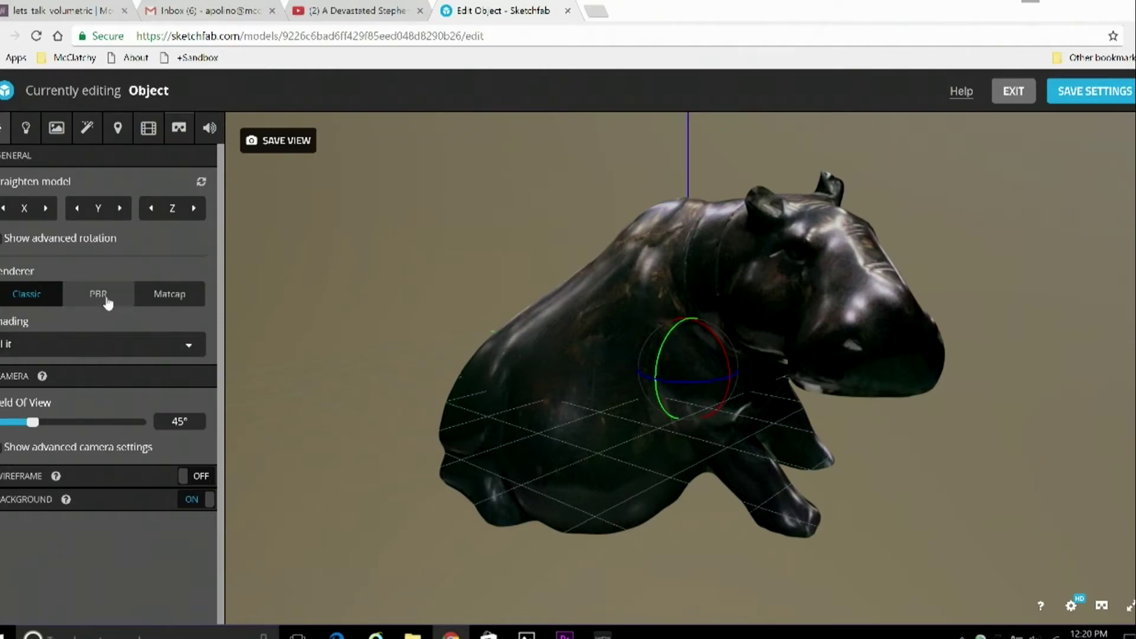
# Step: Set shading to Shadeless, check the flat look, and keep the Classic renderer after retrying PBR
pyautogui.click(191, 349)
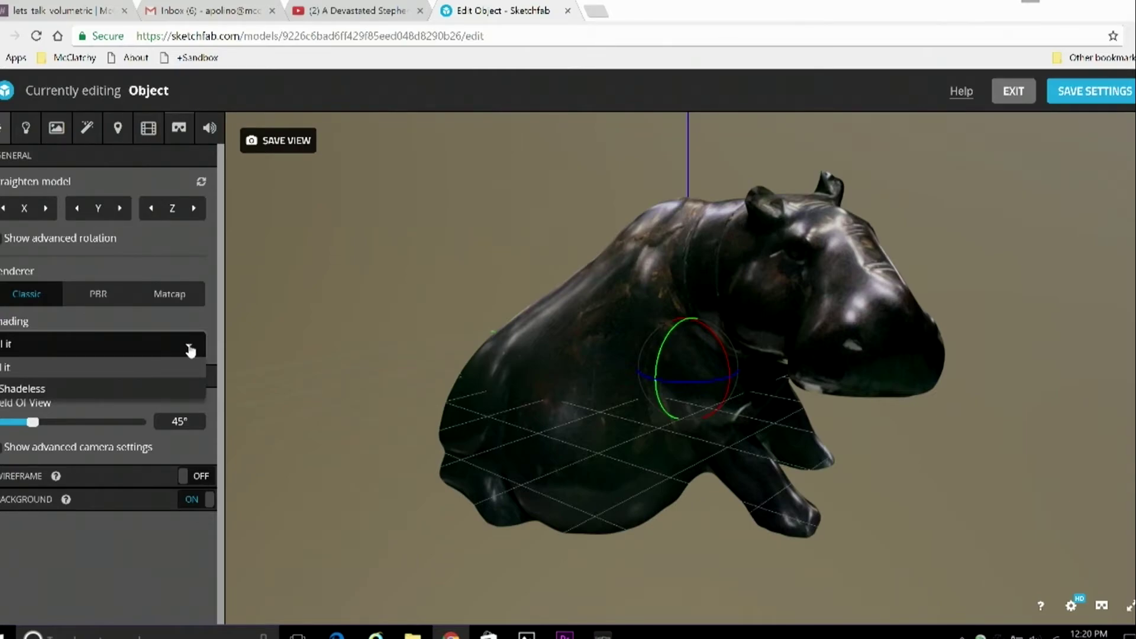
pyautogui.click(101, 388)
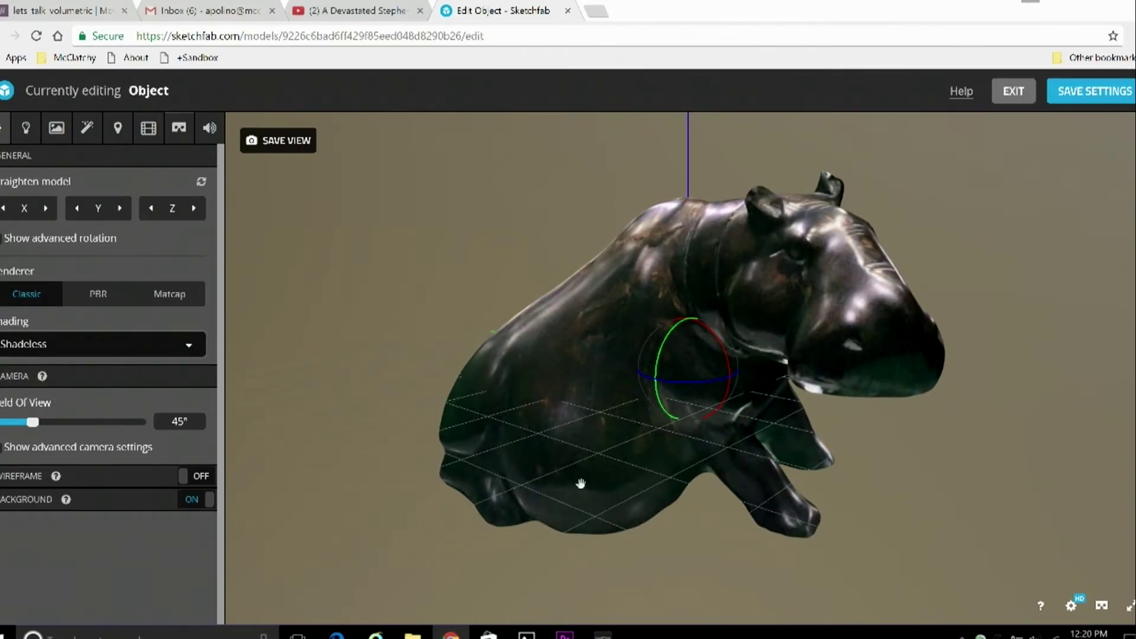
pyautogui.moveTo(584, 392); pyautogui.dragTo(619, 391)
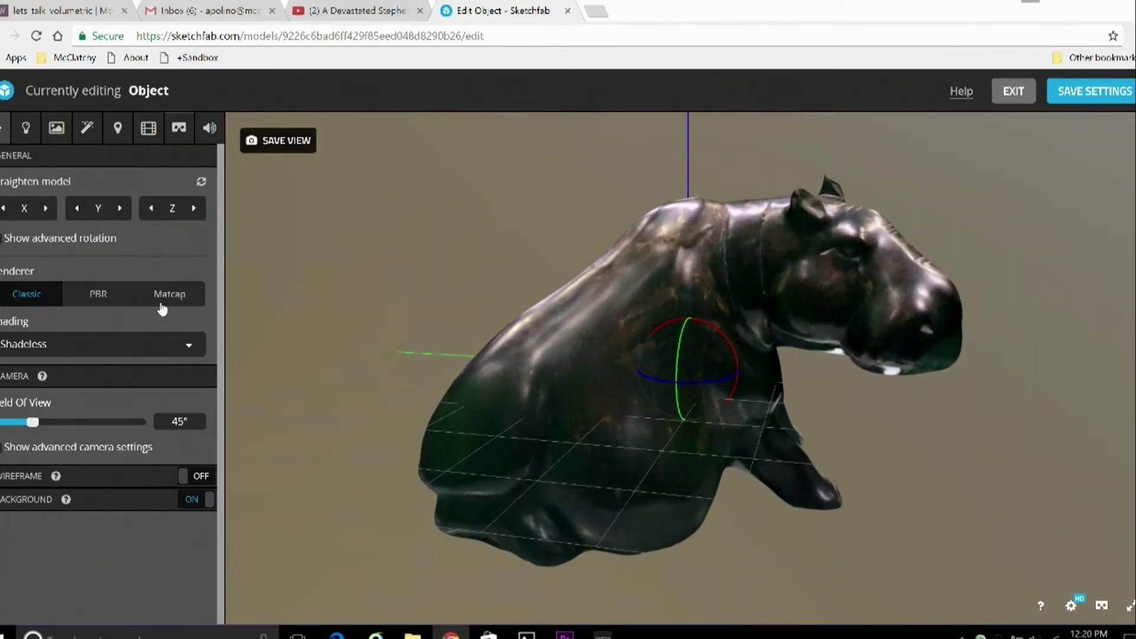
pyautogui.click(96, 295)
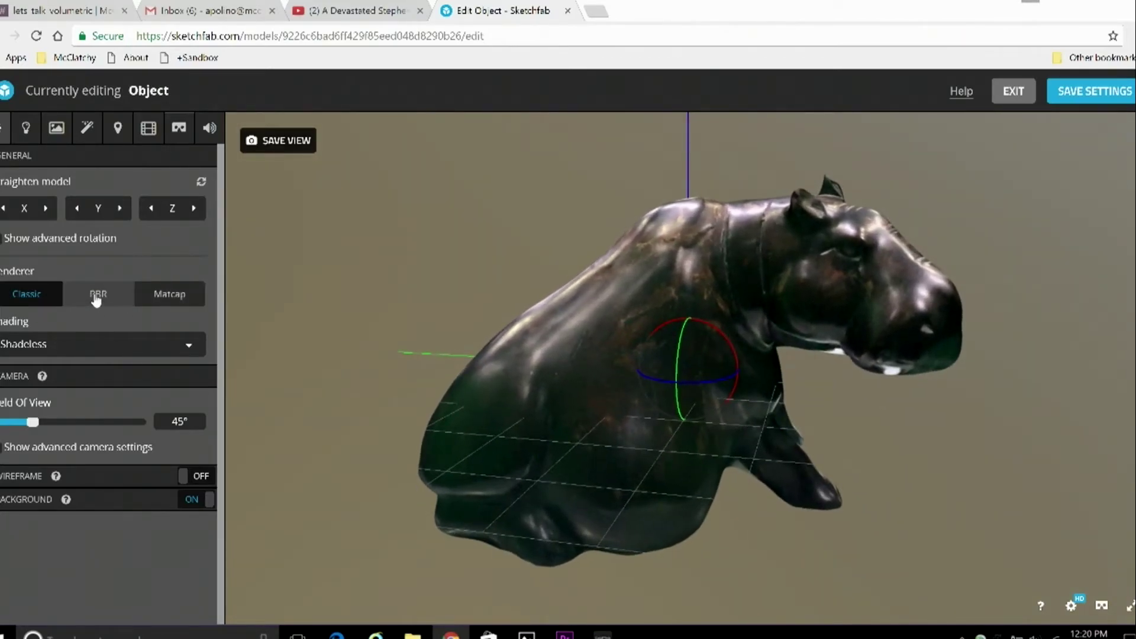
pyautogui.click(26, 296)
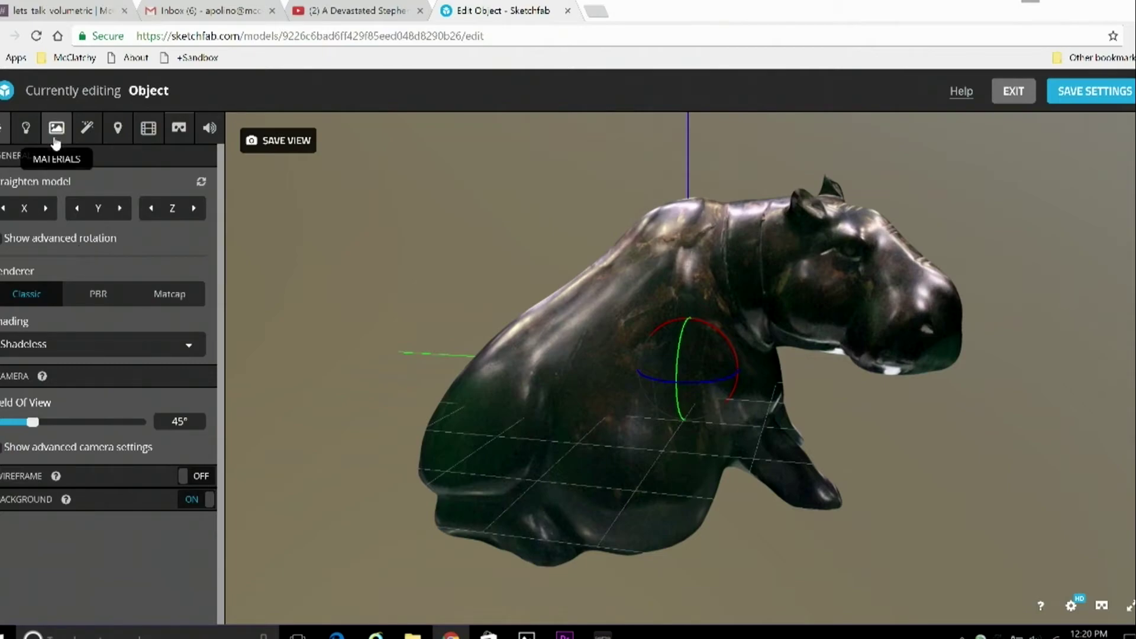
# Step: Turn on SSAO ambient occlusion, trying Grain and Depth of Field but leaving both off
pyautogui.click(87, 133)
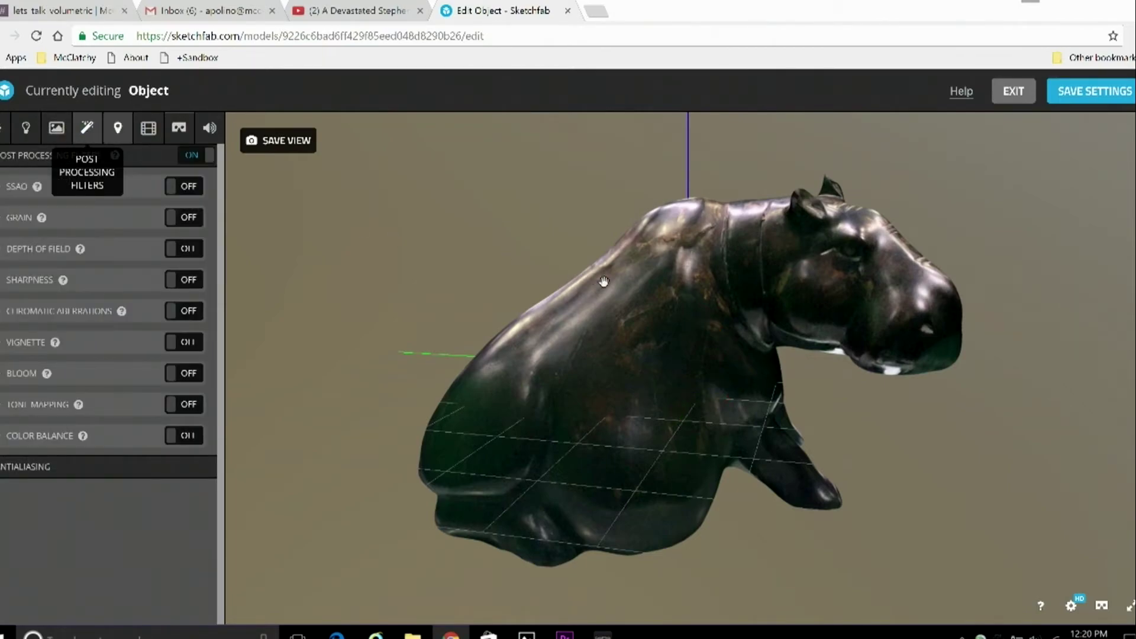
pyautogui.moveTo(763, 344); pyautogui.dragTo(731, 350)
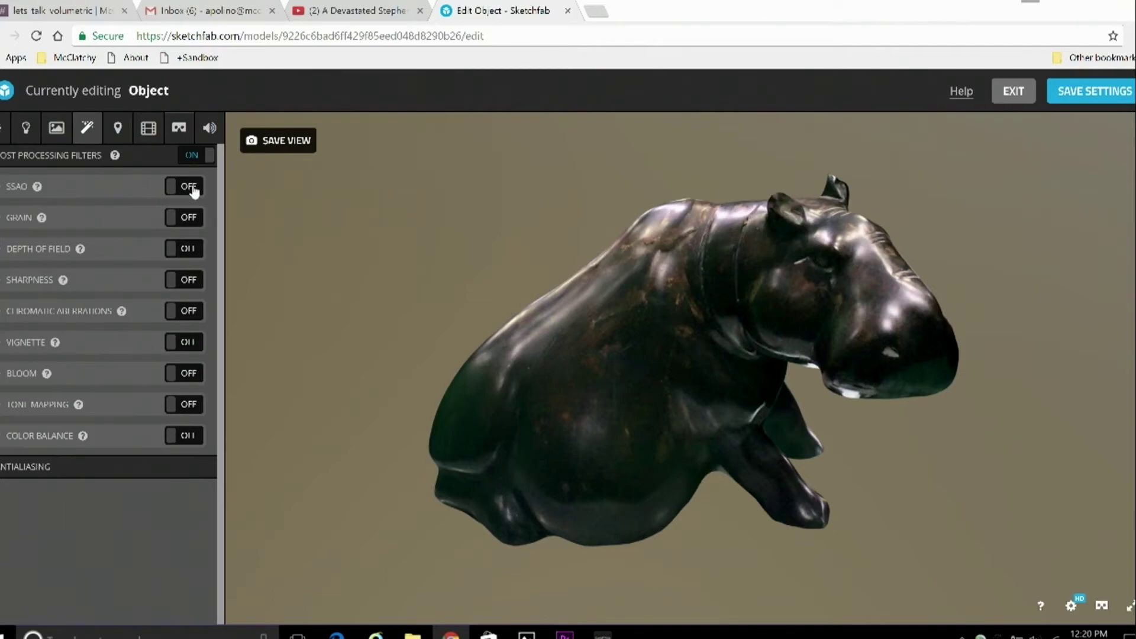
pyautogui.click(36, 187)
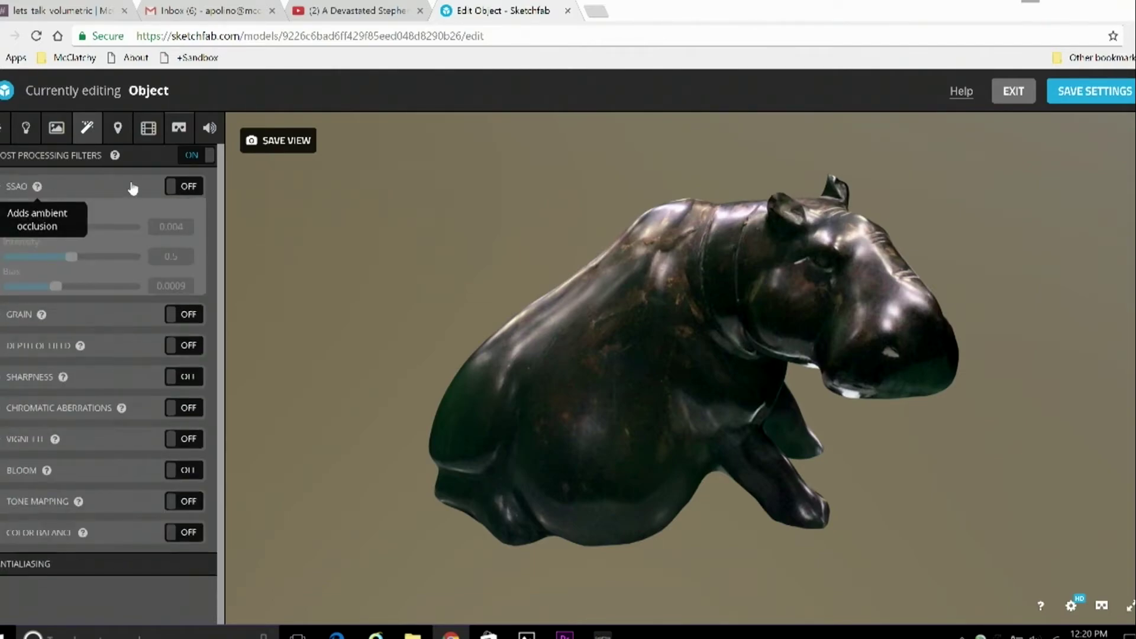
pyautogui.click(199, 188)
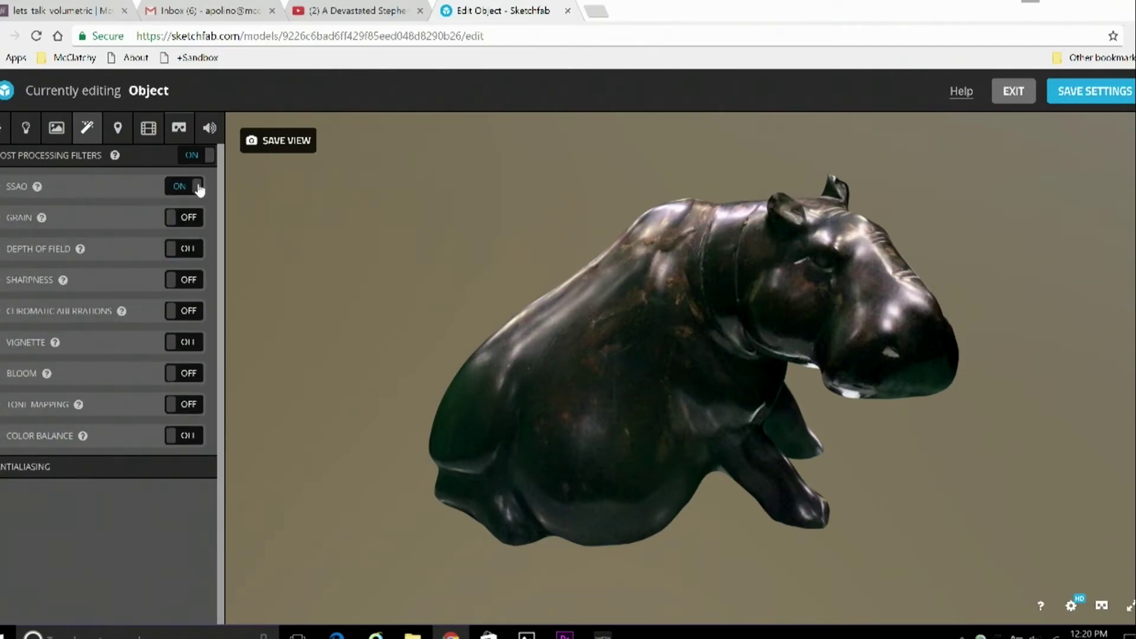
pyautogui.click(193, 223)
pyautogui.click(180, 222)
pyautogui.click(198, 251)
pyautogui.click(199, 251)
pyautogui.click(199, 253)
pyautogui.click(199, 253)
# Step: Turn on Sharpness, Vignette and Bloom, leaving Chromatic Aberrations off
pyautogui.click(195, 282)
pyautogui.moveTo(510, 359); pyautogui.dragTo(462, 368)
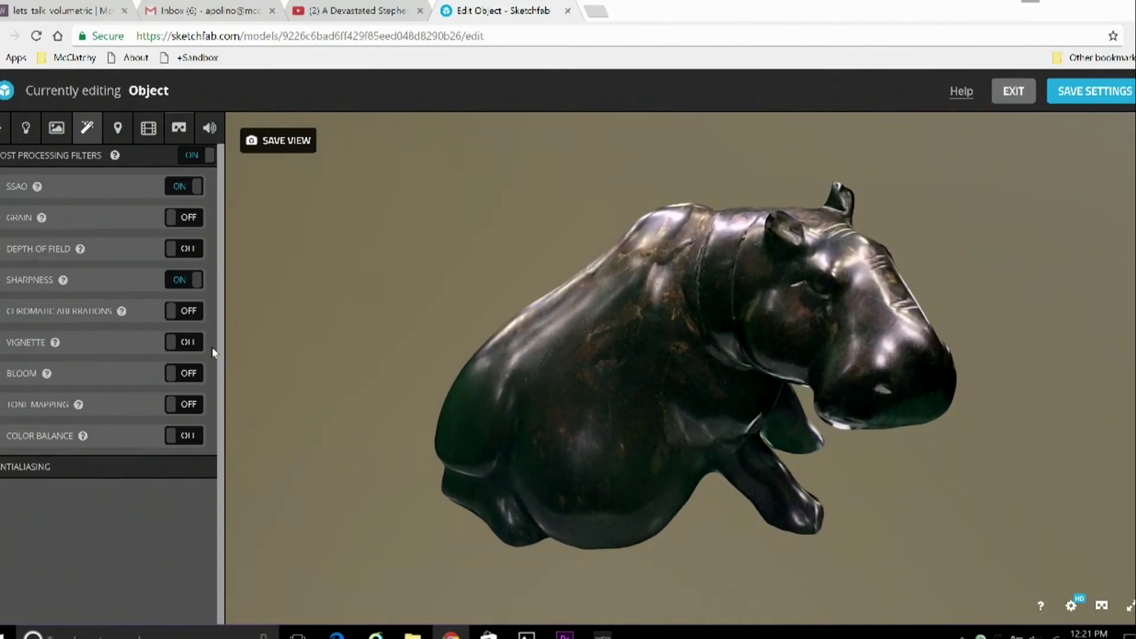
pyautogui.click(194, 316)
pyautogui.click(195, 318)
pyautogui.click(197, 346)
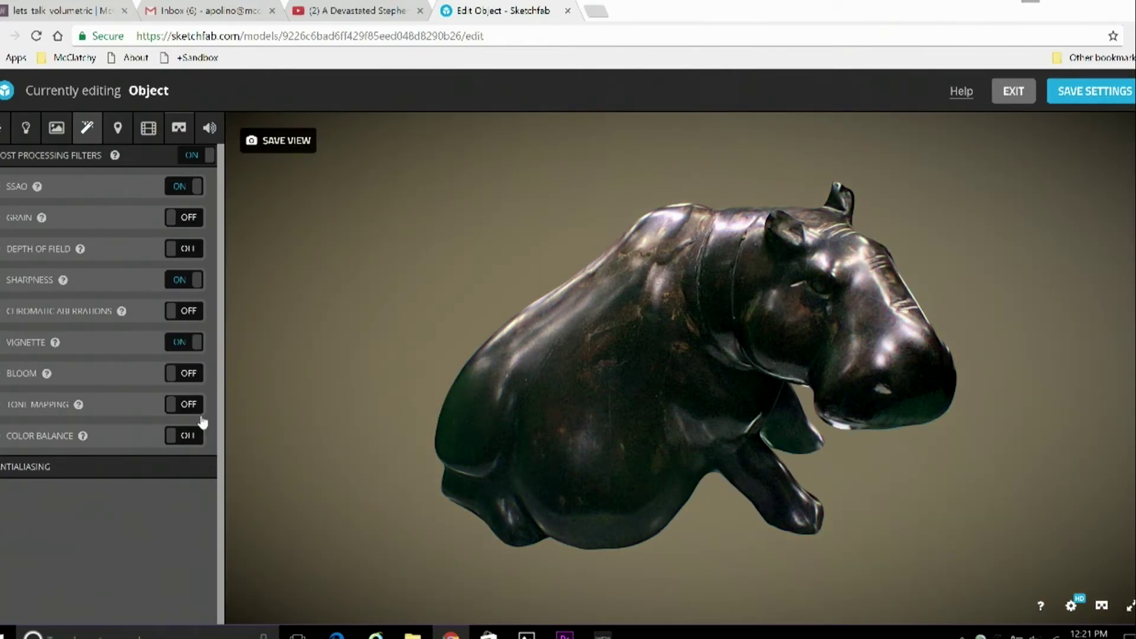
pyautogui.click(193, 376)
pyautogui.click(194, 378)
pyautogui.click(196, 377)
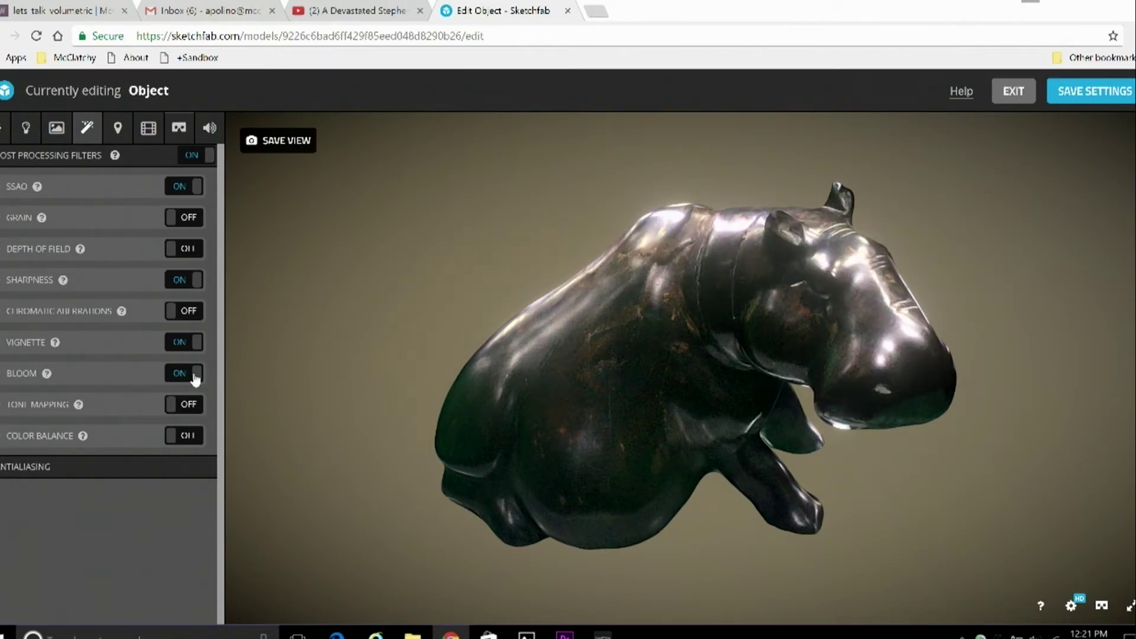
# Step: Keep Color Balance on and Tone Mapping off, then inspect the filtered hippo render
pyautogui.click(196, 439)
pyautogui.click(201, 435)
pyautogui.click(199, 410)
pyautogui.click(199, 411)
pyautogui.moveTo(517, 431); pyautogui.dragTo(517, 441)
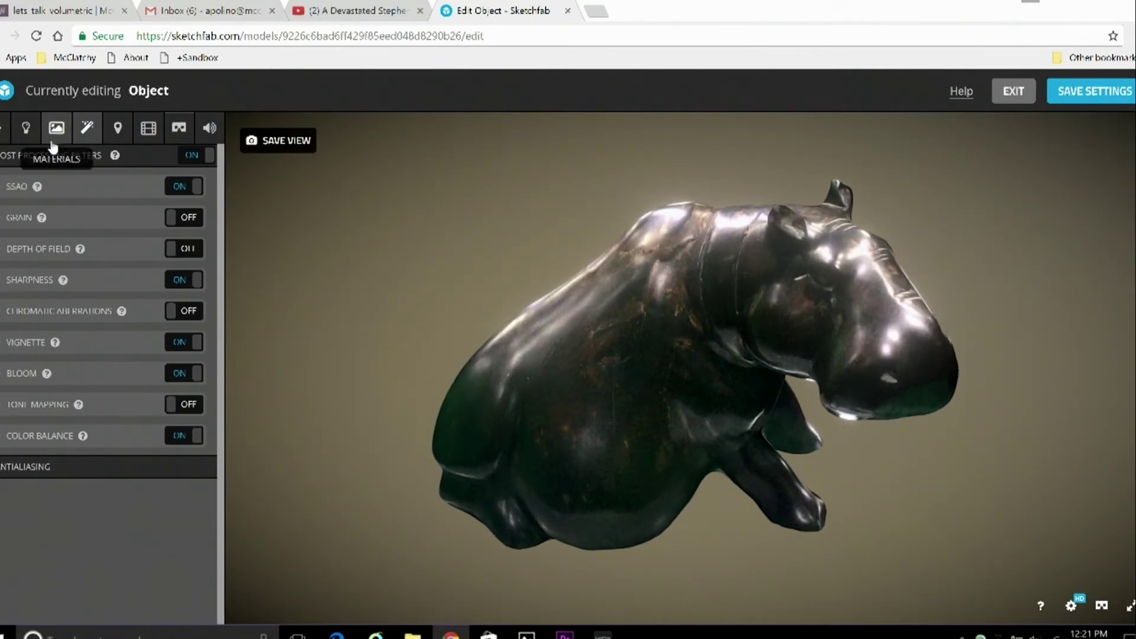
pyautogui.click(115, 130)
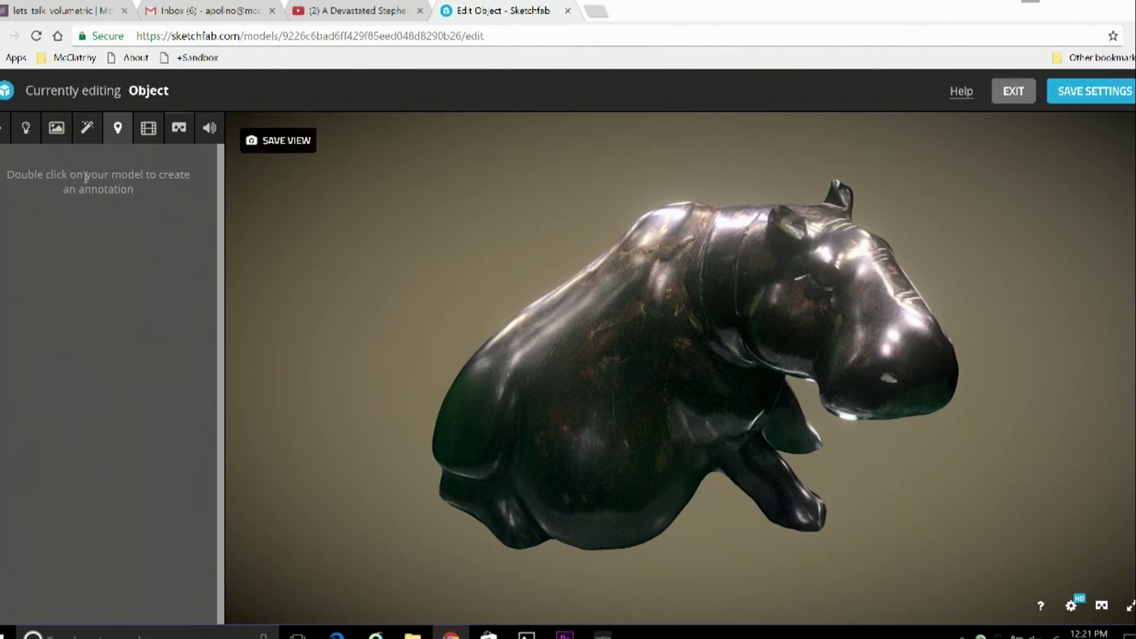
# Step: Add annotation 1 on the hippo's snout titled 'Nose' with description 'Dent or nostril?'
pyautogui.doubleClick(889, 379)
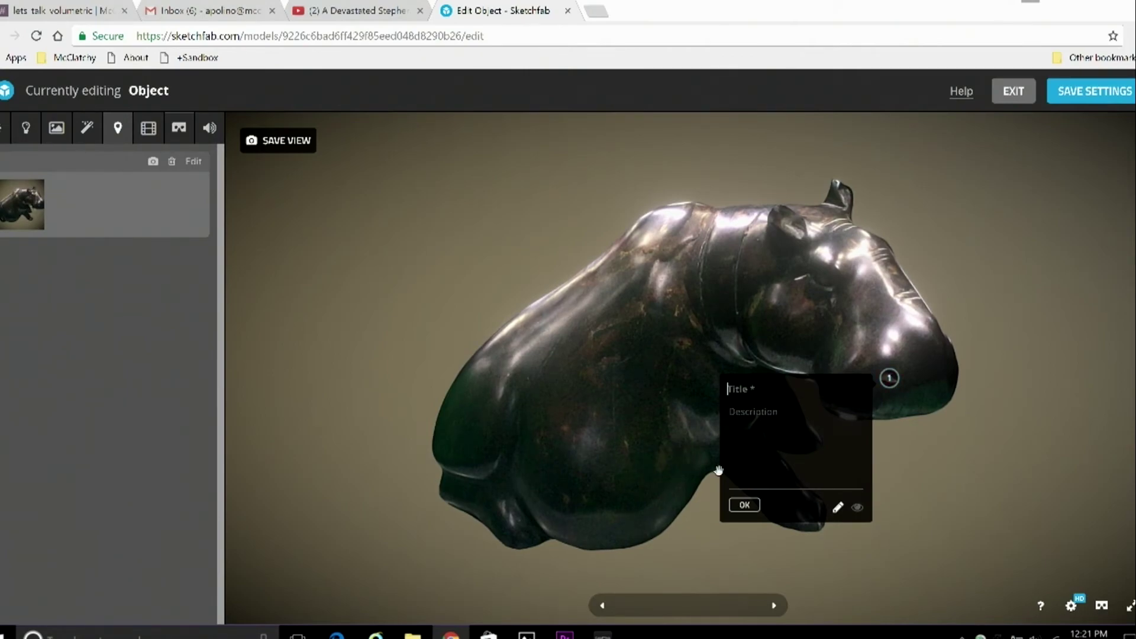
pyautogui.write('Nose')
pyautogui.write('Dent at no')
pyautogui.write('s')
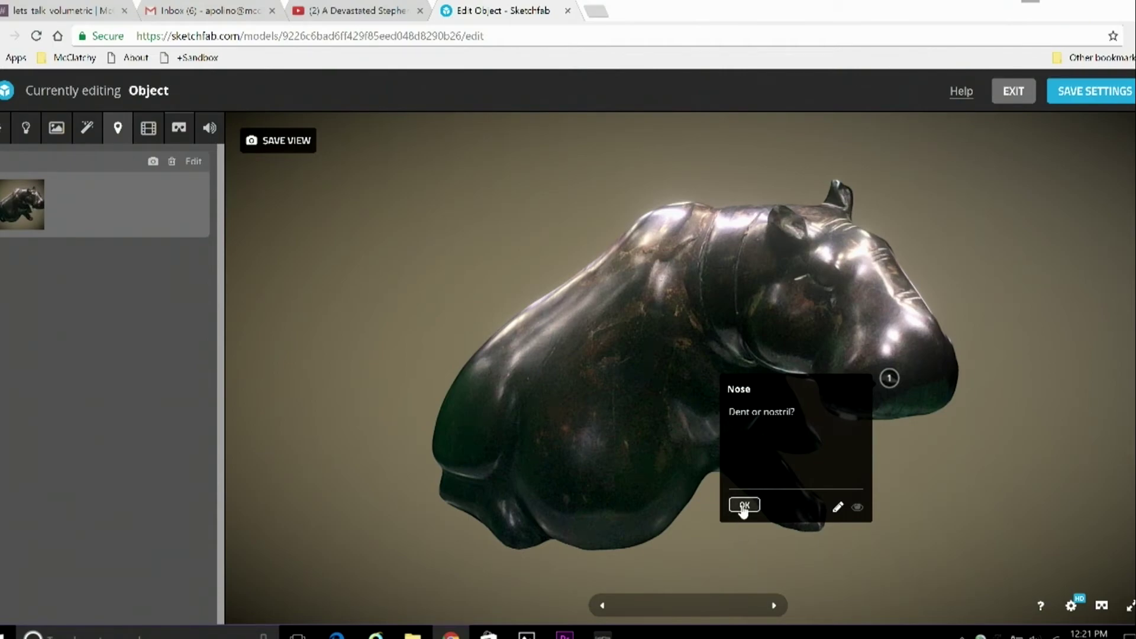
pyautogui.click(744, 504)
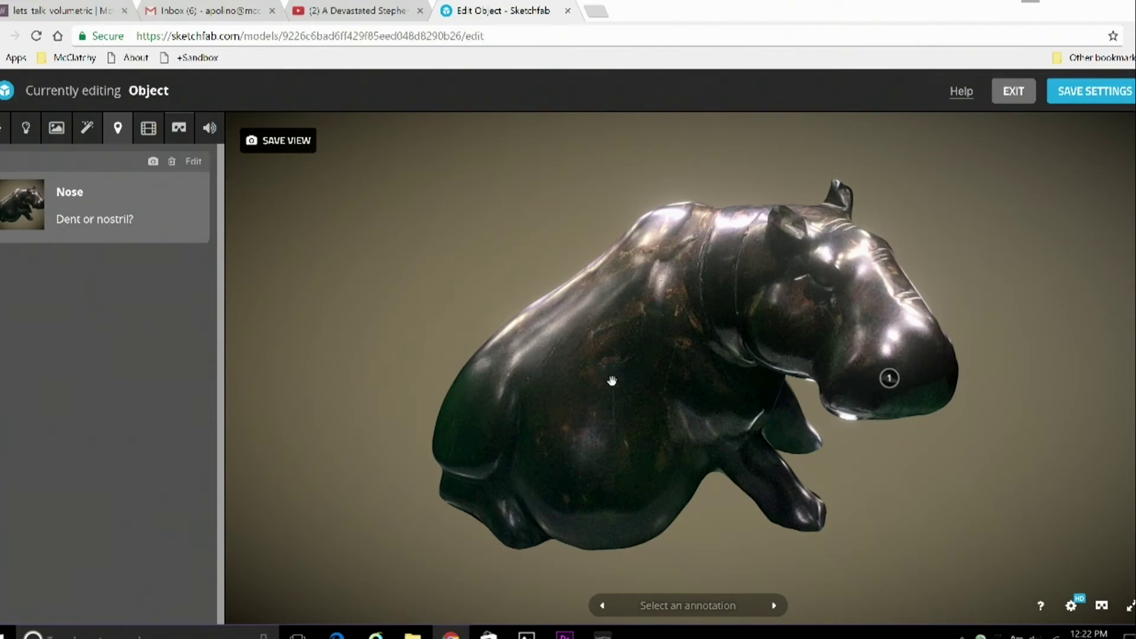
# Step: Set the Nose annotation's view to a zoomed-in close-up of the hippo's head
pyautogui.moveTo(809, 428)
pyautogui.mouseDown()
pyautogui.moveTo(727, 410)
pyautogui.moveTo(753, 413)
pyautogui.mouseUp()
pyautogui.scroll(5, 760, 413)
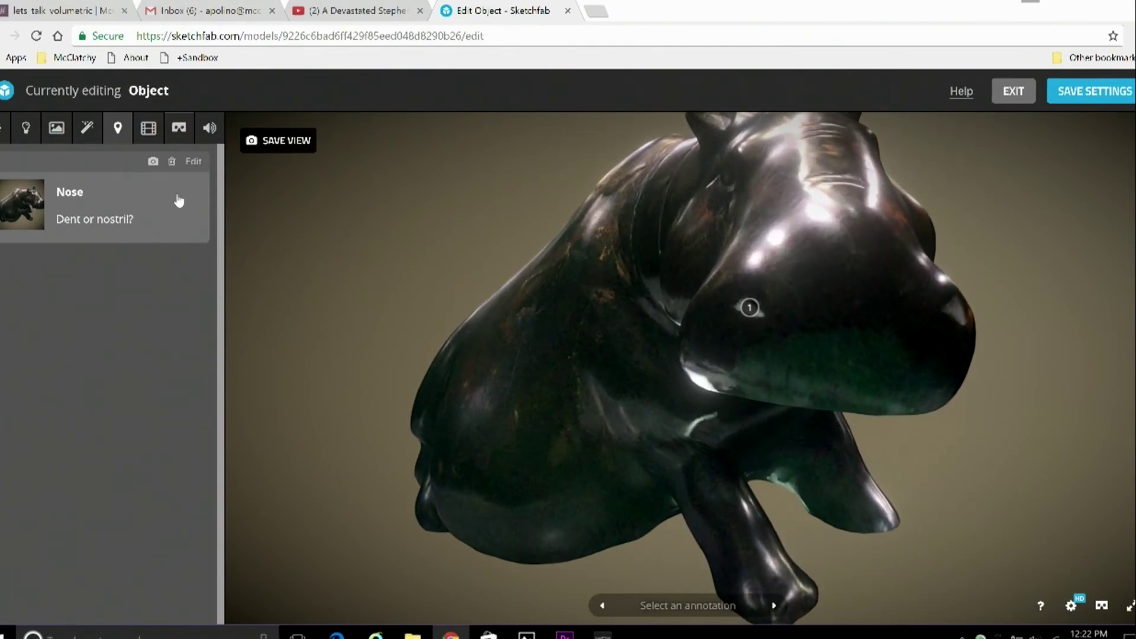
pyautogui.click(153, 165)
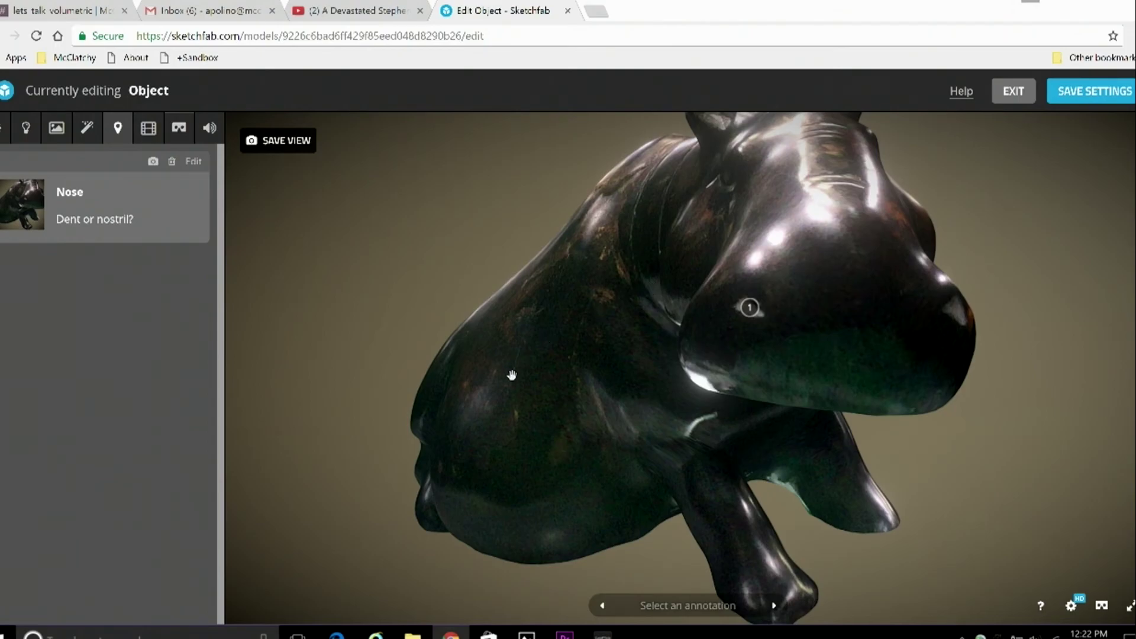
pyautogui.moveTo(515, 368)
pyautogui.mouseDown()
pyautogui.moveTo(652, 256)
pyautogui.moveTo(639, 271)
pyautogui.moveTo(626, 263)
pyautogui.mouseUp()
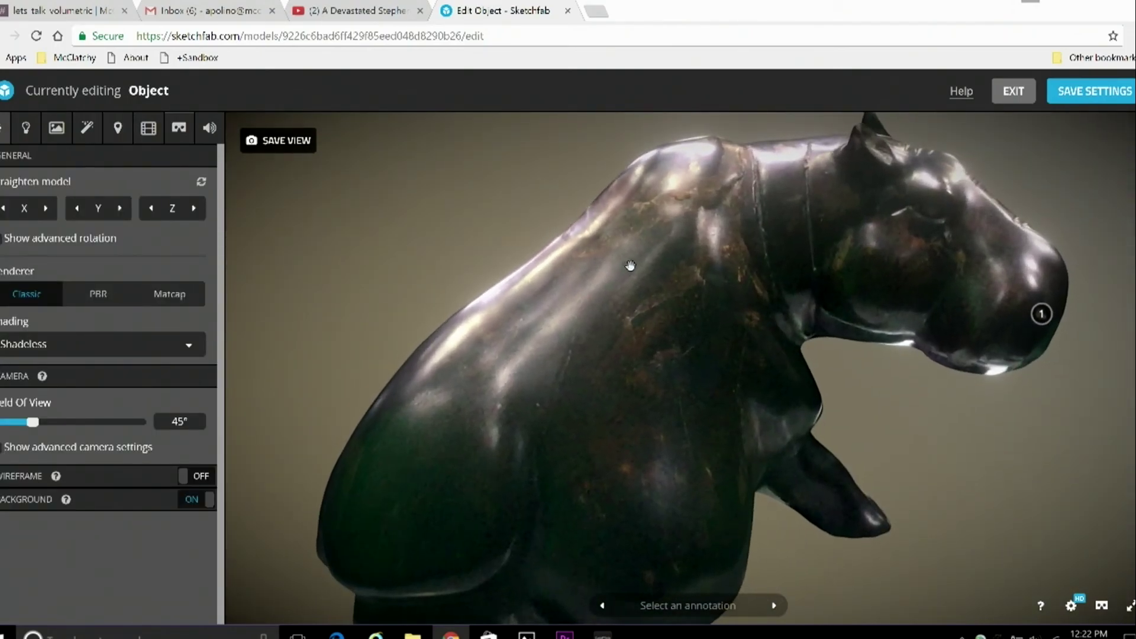
# Step: Save the current view as the model thumbnail, save the 3D settings and exit the editor
pyautogui.scroll(-3, 637, 265)
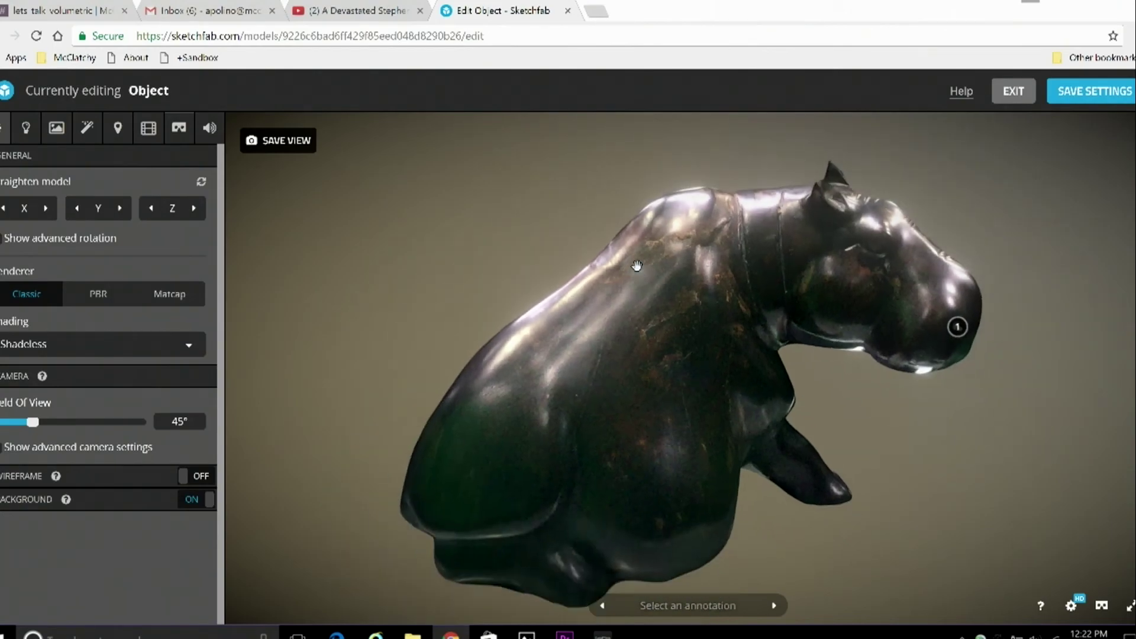
pyautogui.click(287, 147)
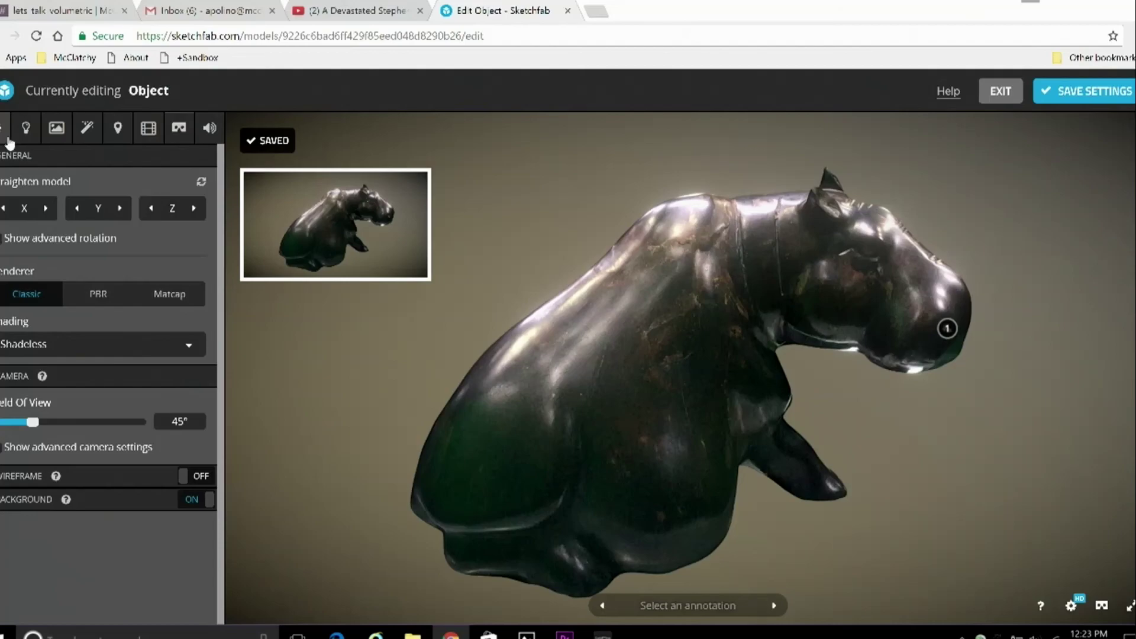
pyautogui.click(118, 128)
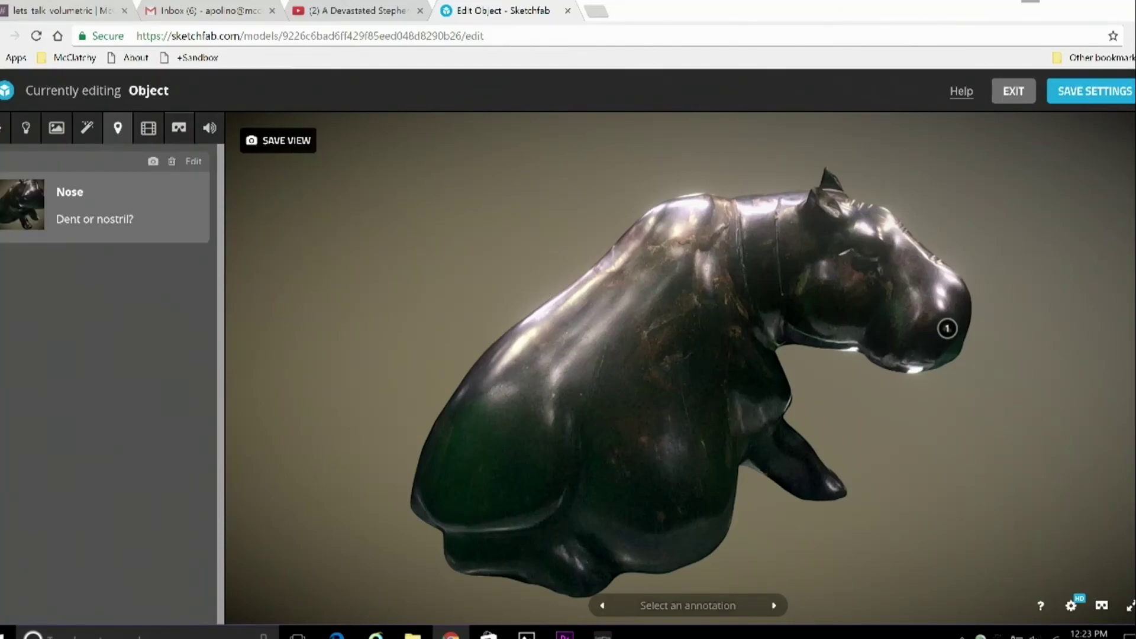
pyautogui.click(1110, 96)
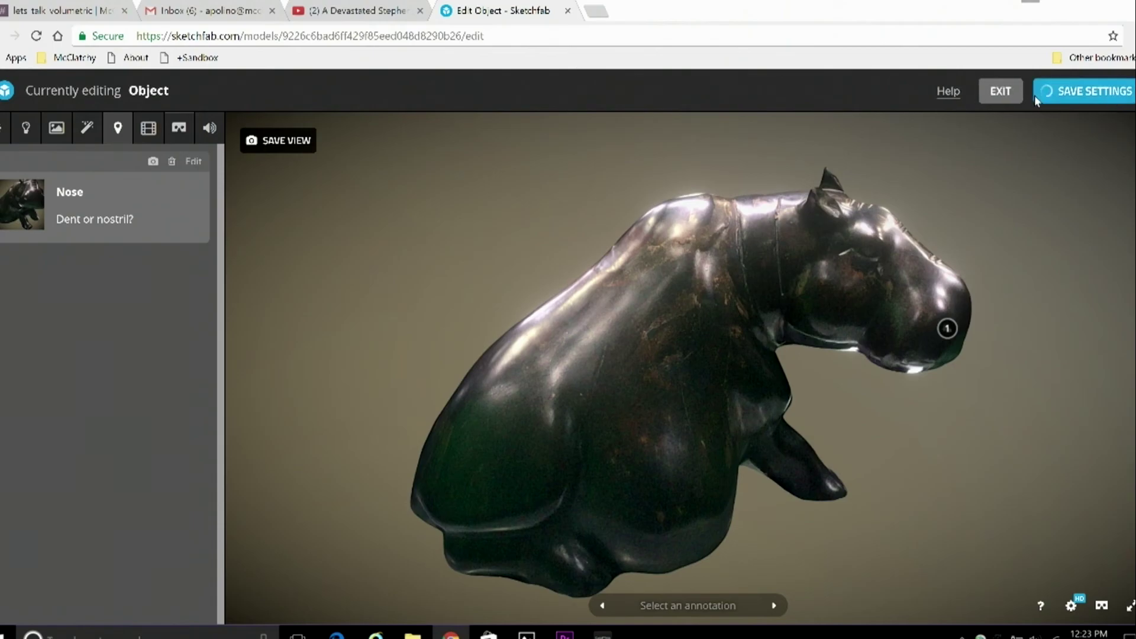
pyautogui.click(998, 95)
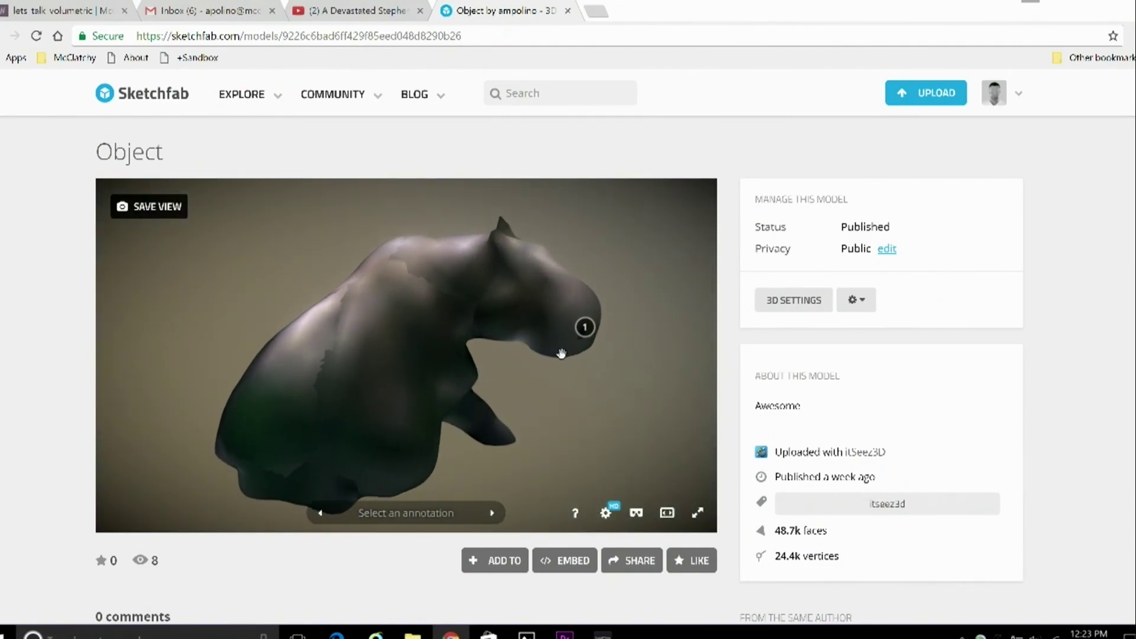
# Step: View the Nose annotation on the model page and rotate the hippo slightly
pyautogui.click(585, 329)
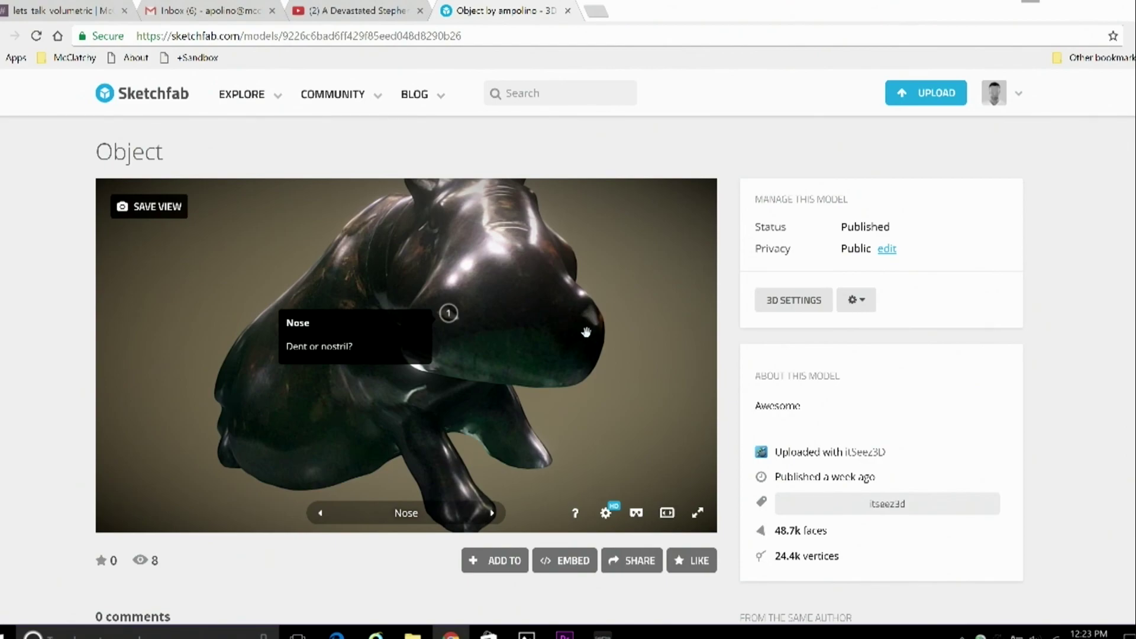
pyautogui.moveTo(524, 375); pyautogui.dragTo(411, 372)
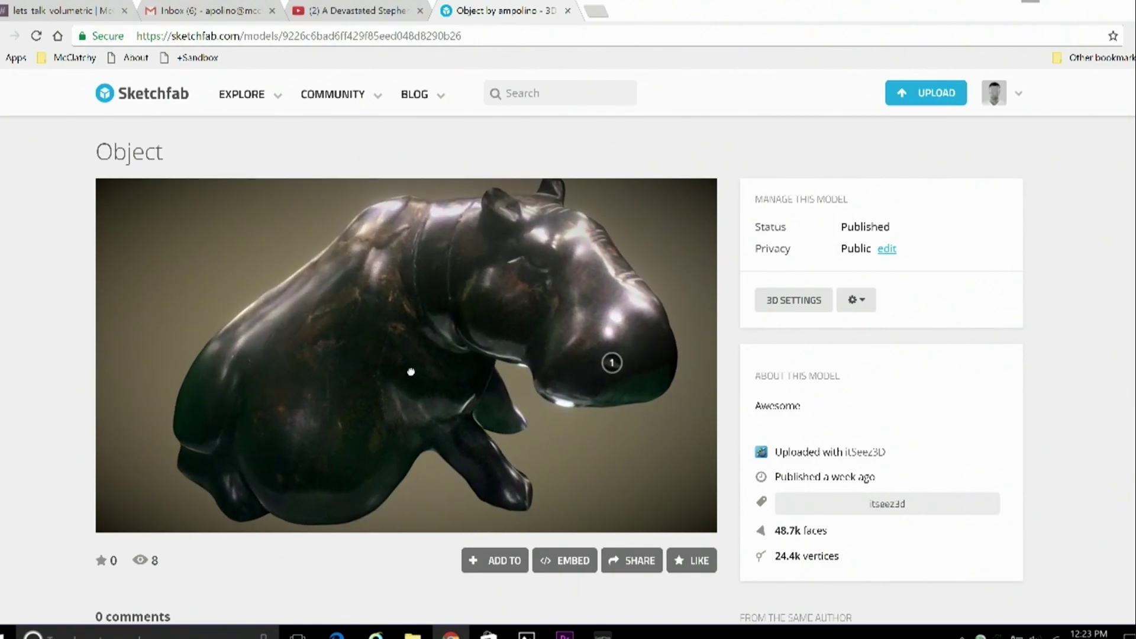